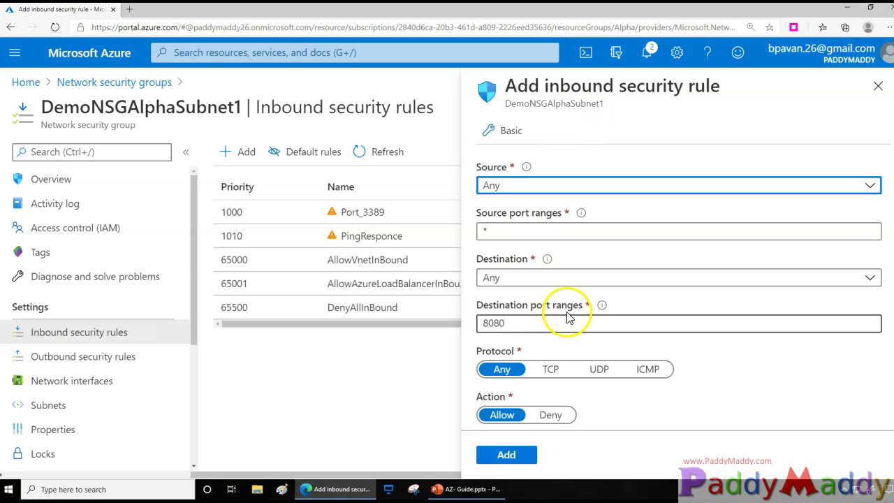
# Set the inbound rule's source to IP Addresses and go to the source IP addresses/CIDR ranges field
pyautogui.click(512, 187)
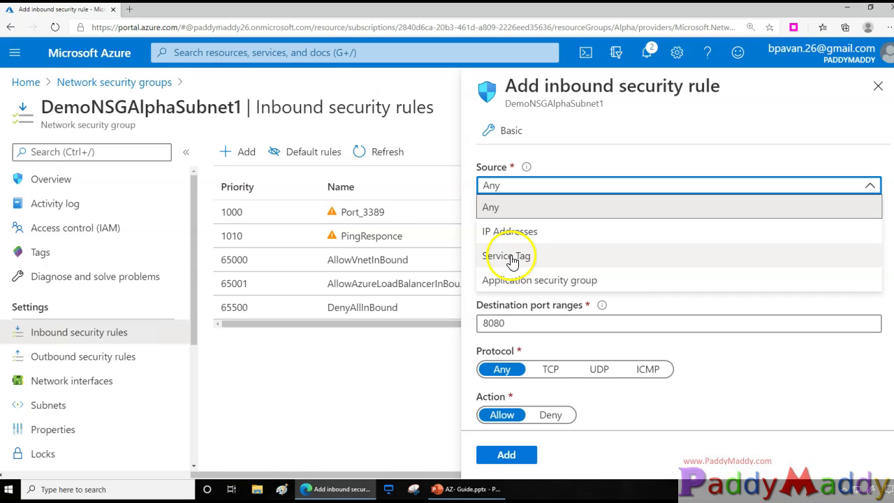
pyautogui.click(489, 231)
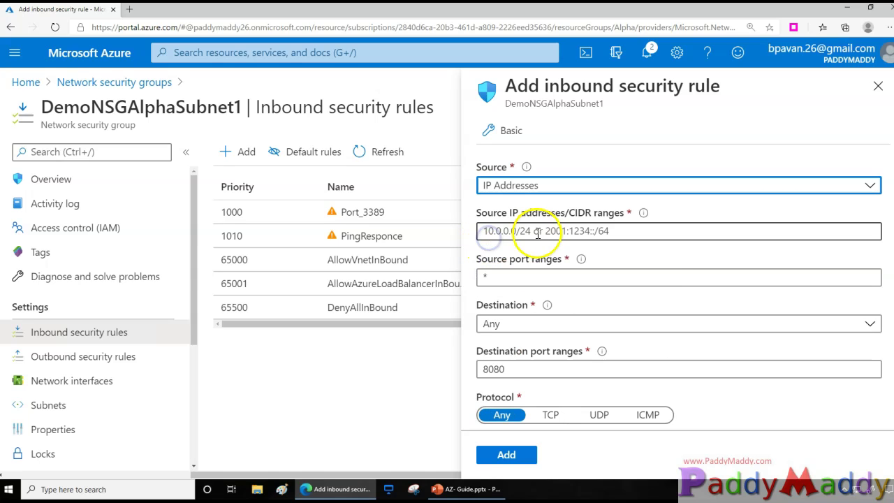
pyautogui.click(534, 231)
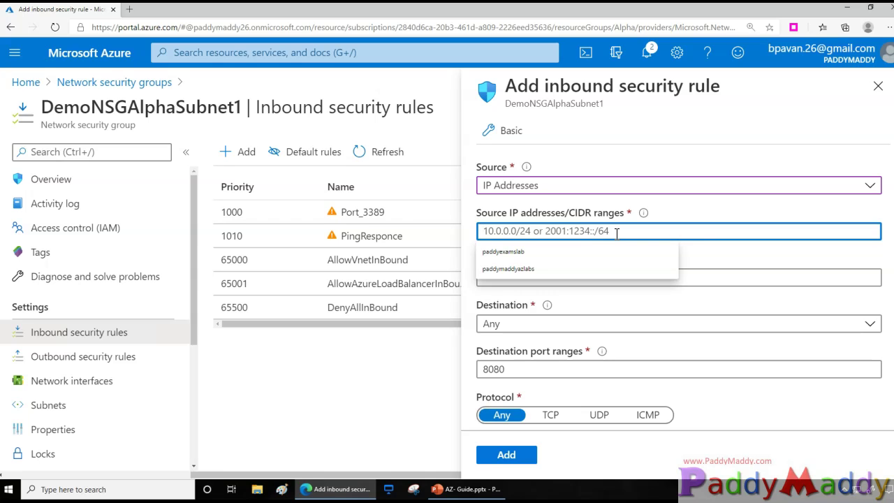
pyautogui.click(724, 461)
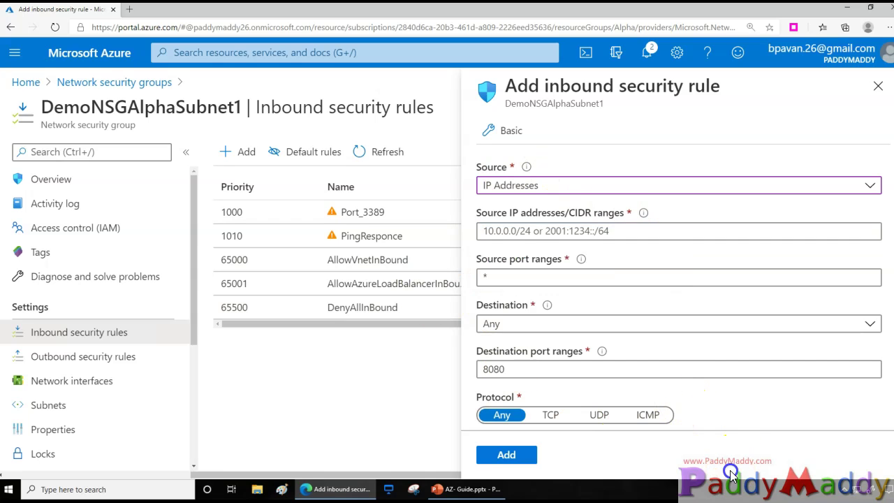
# Set the rule's source to Service Tag and read the help text for the source service tag setting
pyautogui.click(522, 186)
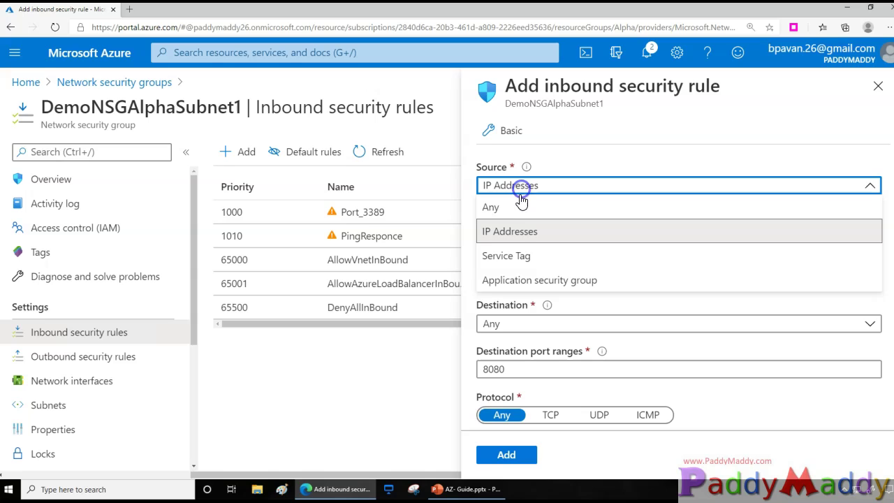
pyautogui.click(515, 258)
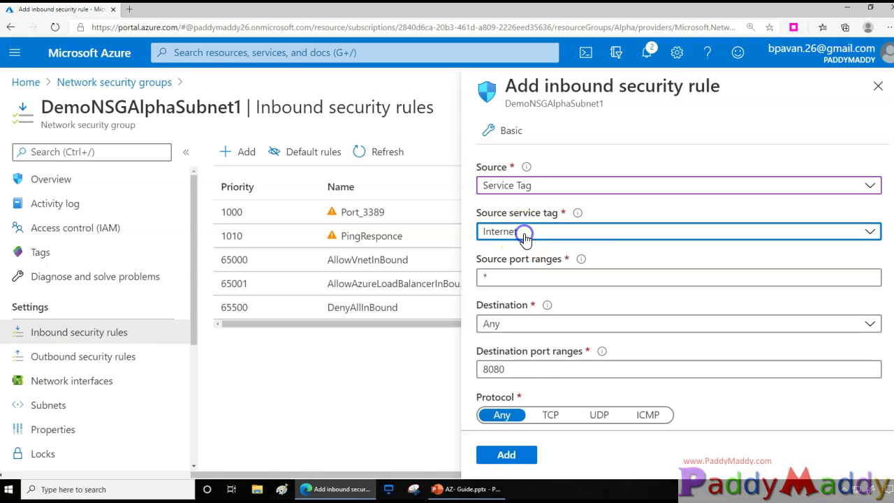
pyautogui.click(525, 235)
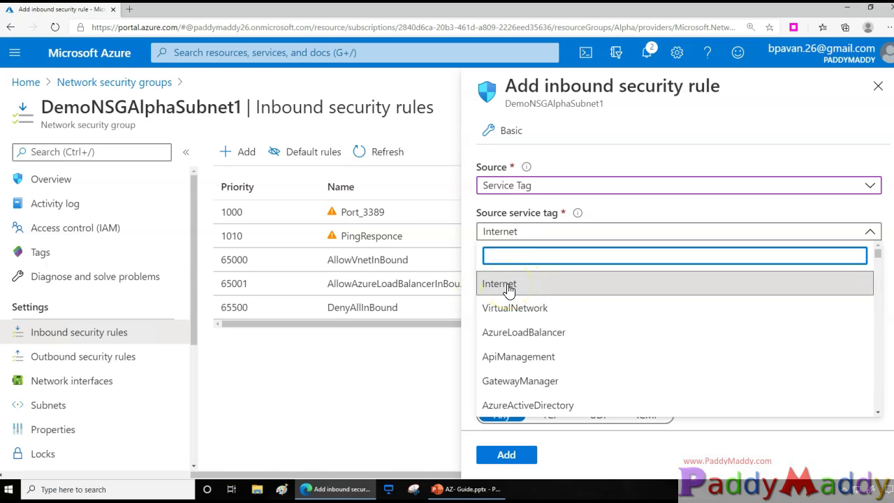
pyautogui.click(577, 212)
pyautogui.moveTo(231, 148); pyautogui.dragTo(288, 149)
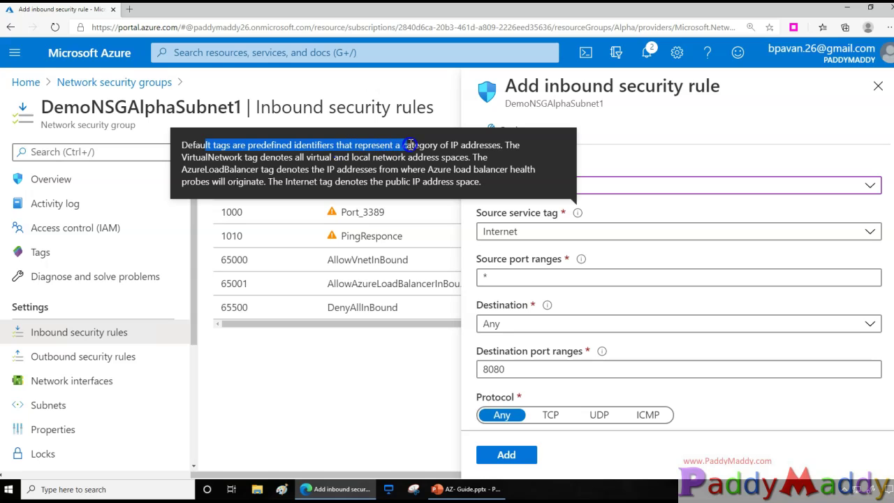
# Browse the available source service tags and choose Storage.SouthIndia
pyautogui.click(619, 233)
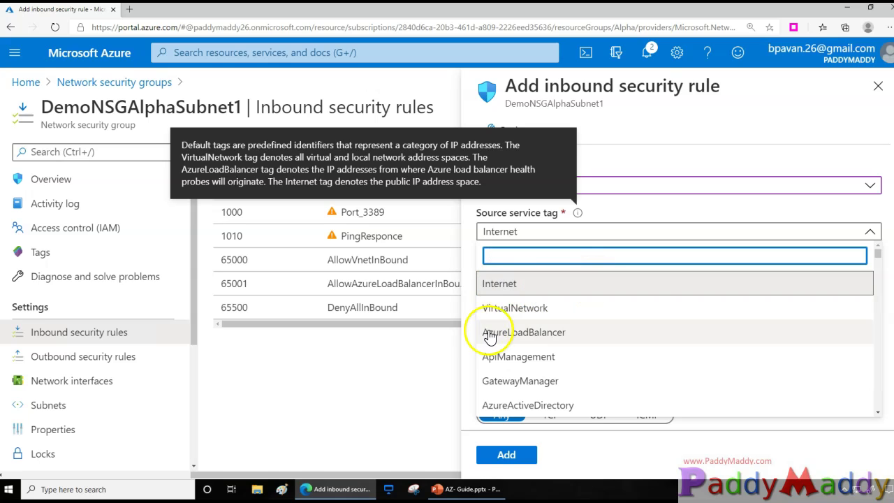
pyautogui.scroll(-3, 538, 359)
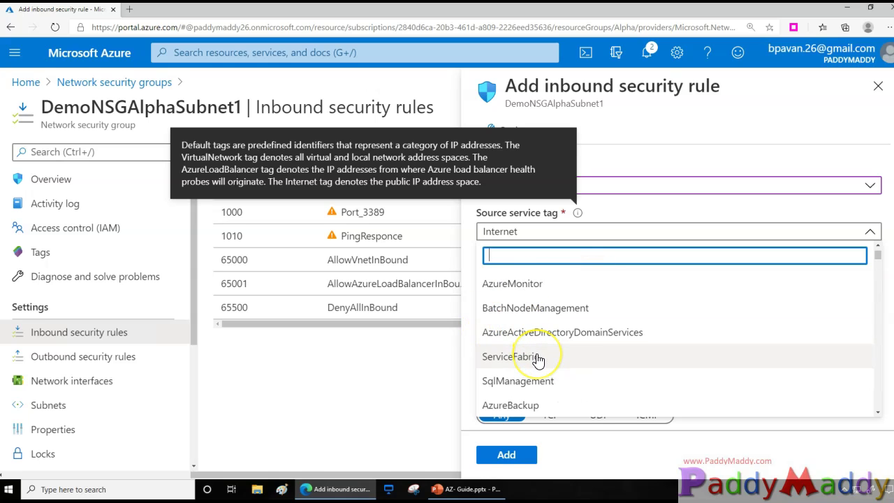
pyautogui.scroll(-2, 538, 359)
pyautogui.scroll(1, 535, 364)
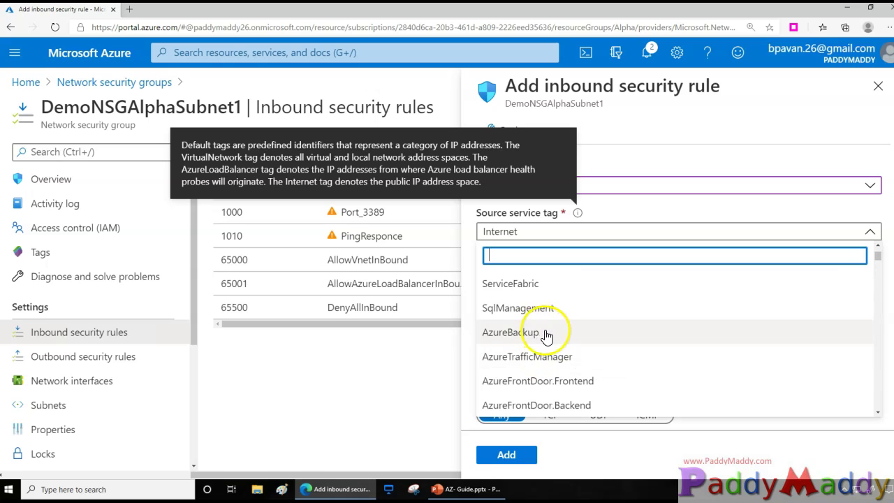
pyautogui.scroll(-4, 577, 349)
pyautogui.scroll(-4, 580, 349)
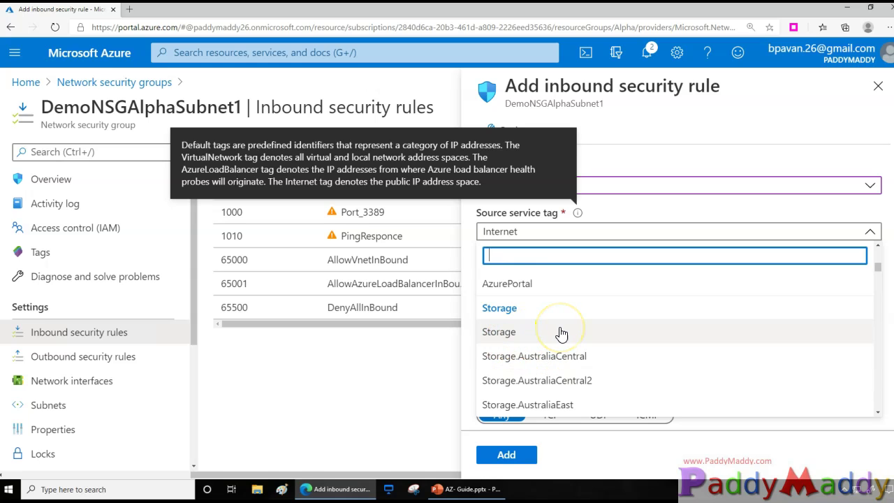
pyautogui.scroll(-3, 562, 334)
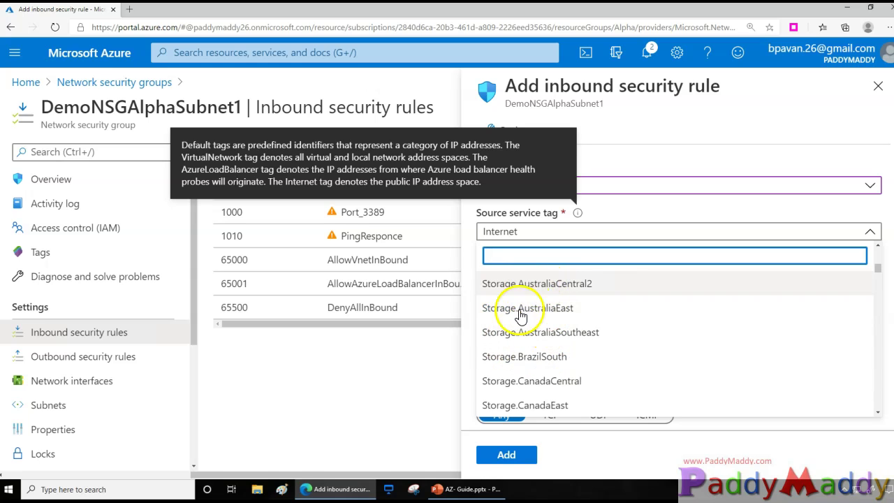
pyautogui.scroll(-4, 585, 388)
pyautogui.scroll(-15, 560, 374)
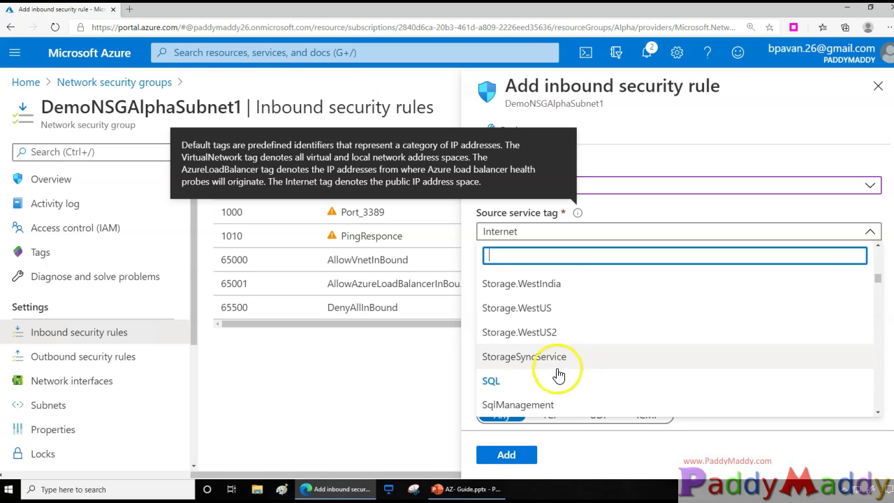
pyautogui.scroll(2, 572, 374)
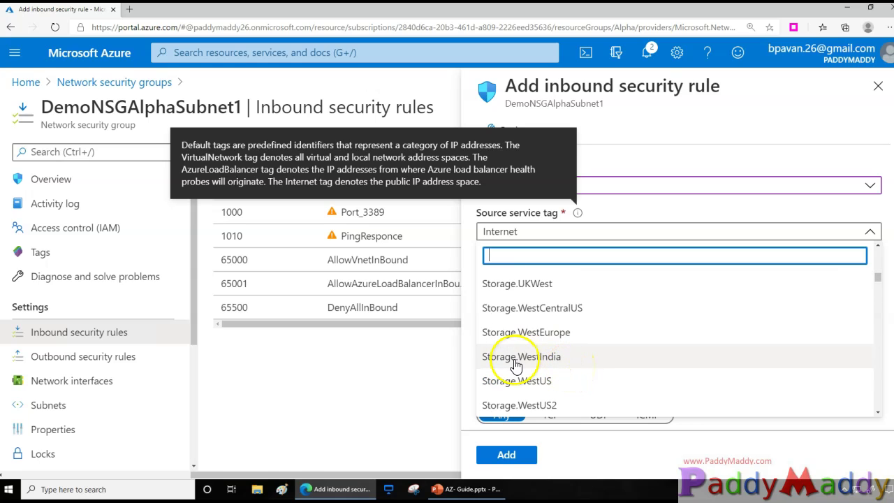
pyautogui.scroll(2, 567, 362)
pyautogui.scroll(2, 566, 363)
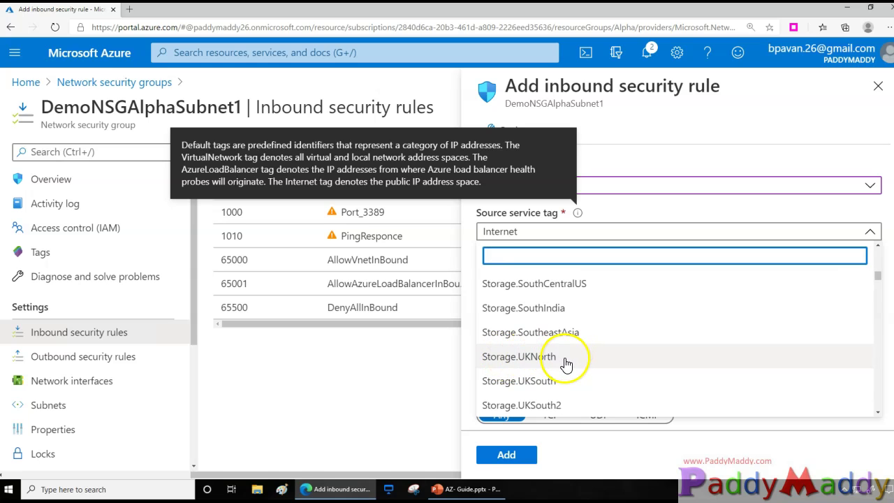
pyautogui.click(519, 313)
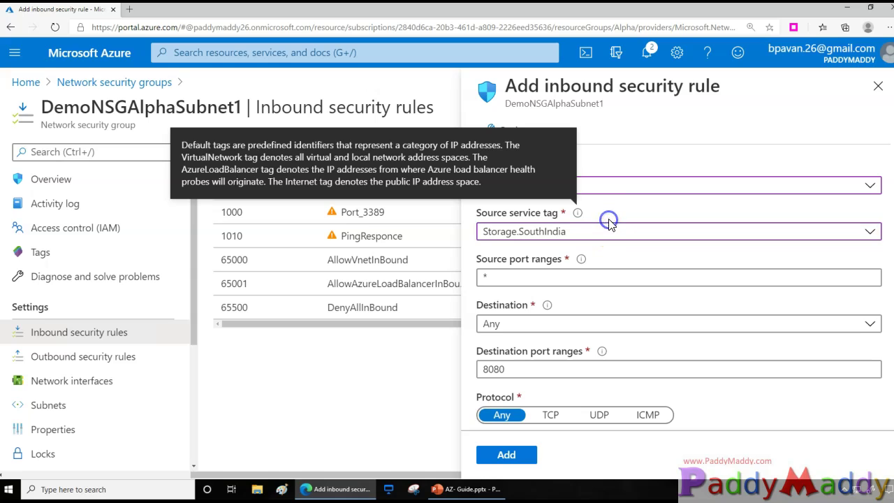
# Check the source port ranges field and set the rule's destination to VirtualNetwork
pyautogui.click(518, 276)
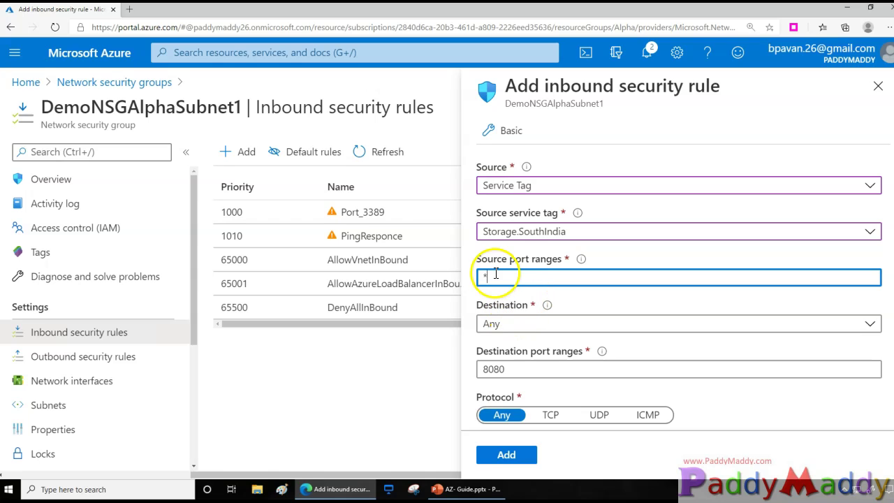
pyautogui.click(511, 326)
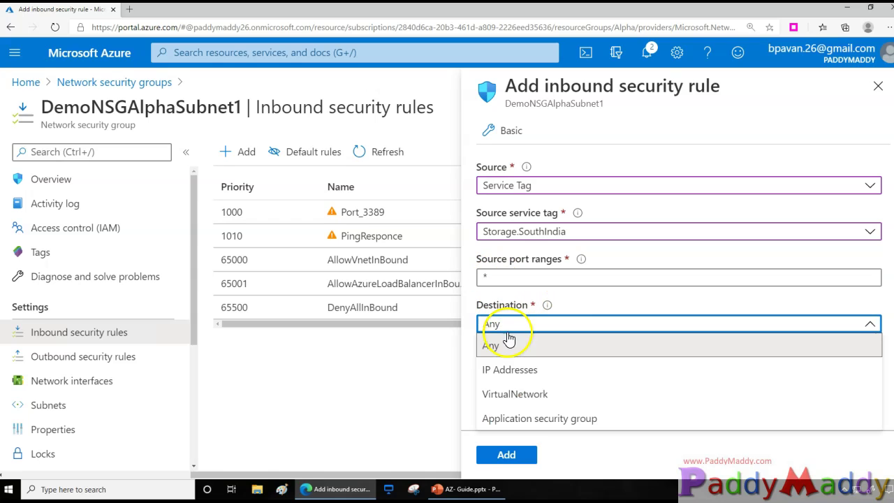
pyautogui.click(524, 396)
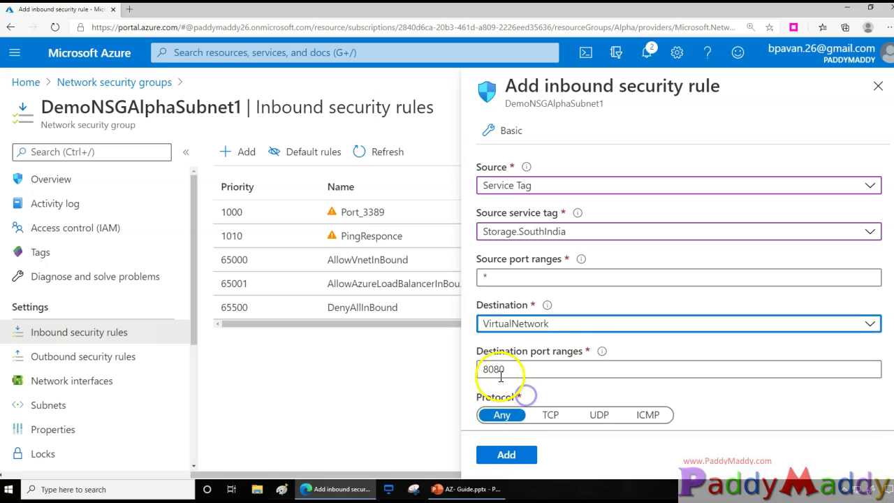
pyautogui.click(645, 338)
# Change the destination to IP Addresses and look over the fields this option requires
pyautogui.click(533, 326)
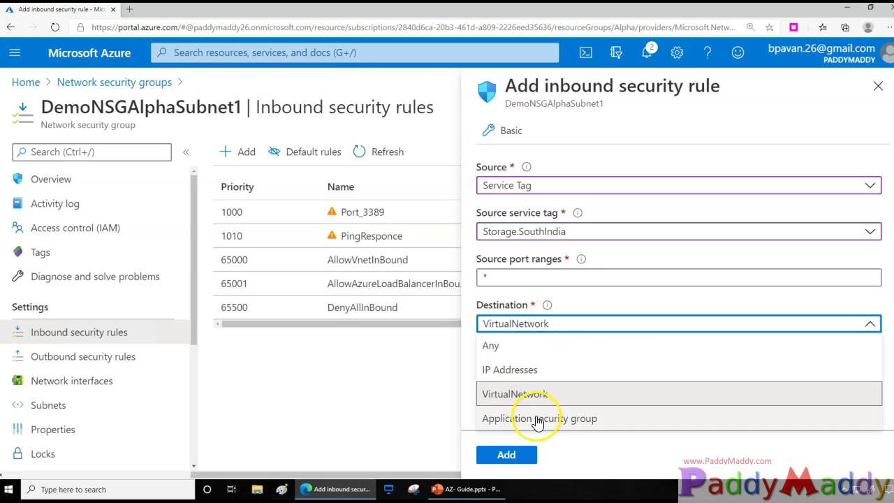
pyautogui.click(509, 369)
pyautogui.click(527, 369)
pyautogui.scroll(-3, 529, 375)
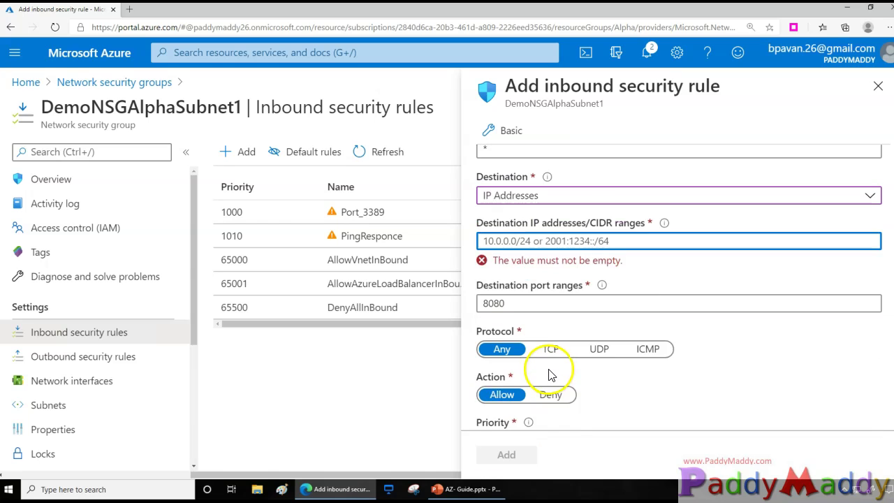
pyautogui.scroll(1, 531, 209)
# Change the destination to Application security group and check the group selection it offers
pyautogui.click(521, 202)
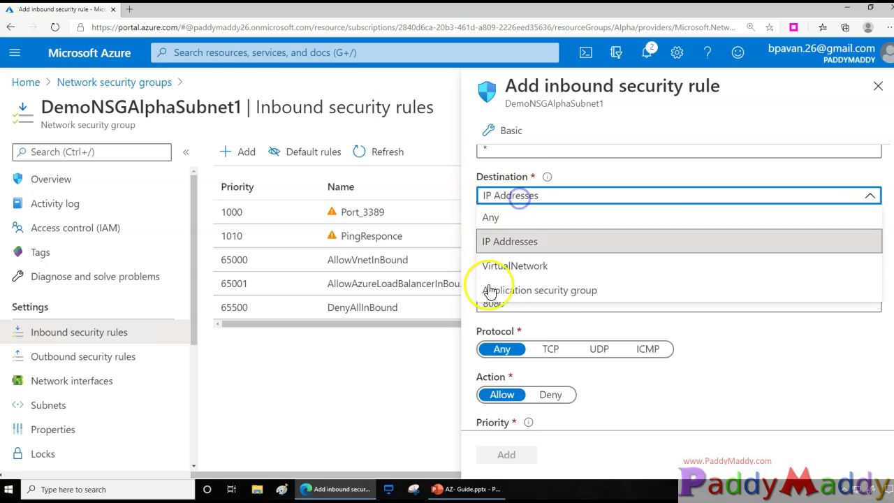
pyautogui.click(563, 292)
pyautogui.click(523, 258)
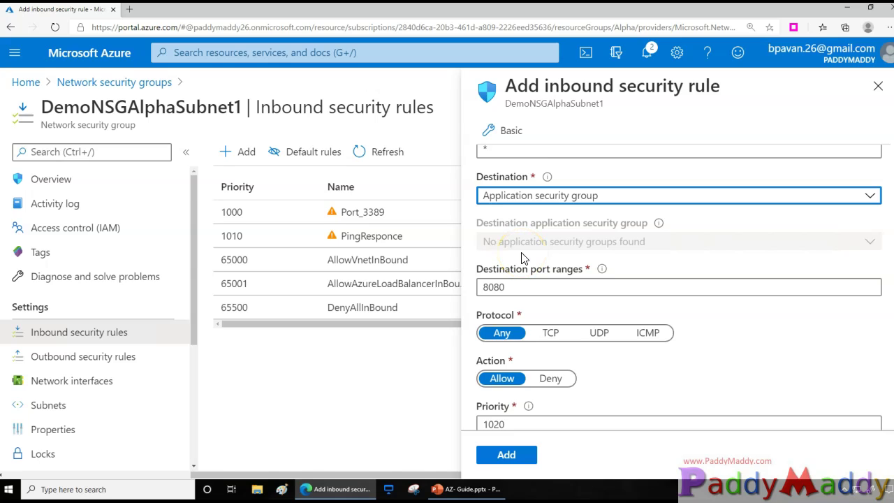
pyautogui.scroll(1, 523, 257)
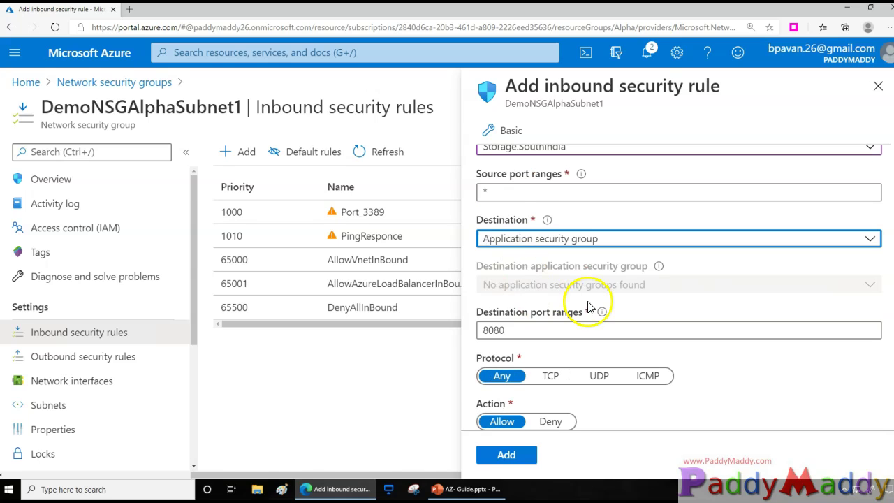
# Set the rule's destination back to Any
pyautogui.click(524, 239)
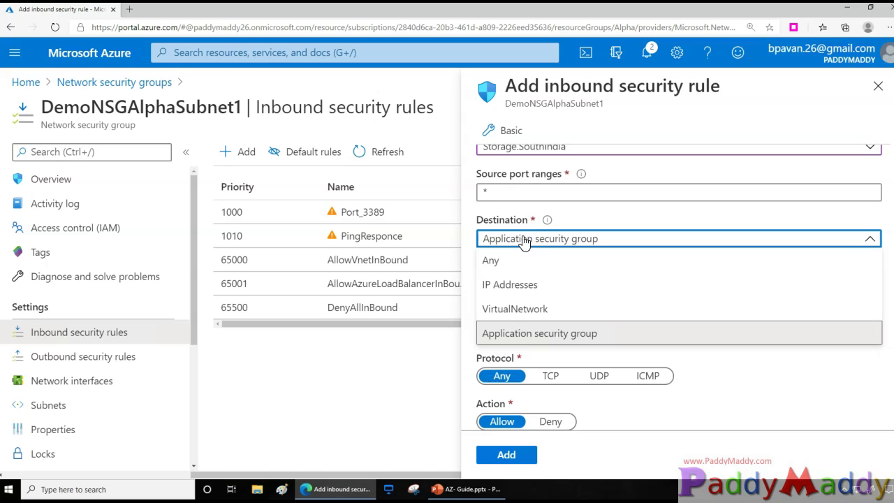
pyautogui.click(520, 260)
pyautogui.scroll(2, 568, 285)
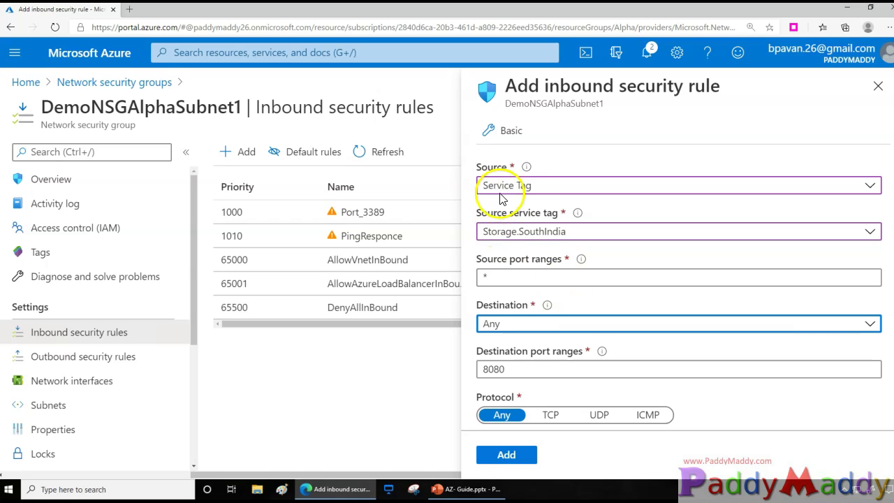
# Examine the source service tag choices again from the start of the list to near its end
pyautogui.click(548, 217)
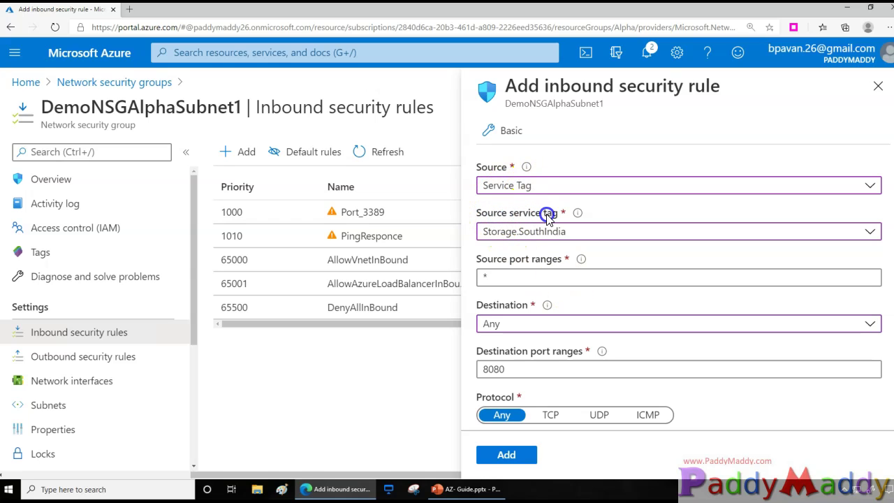
pyautogui.click(550, 233)
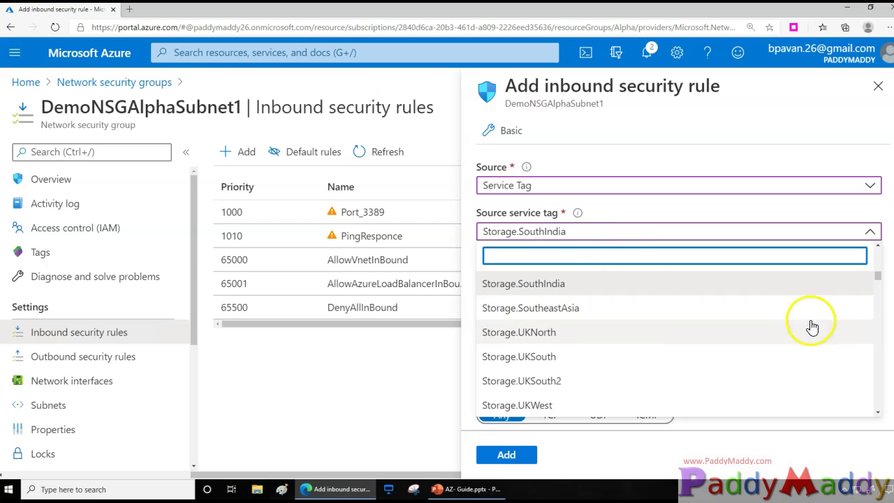
pyautogui.moveTo(879, 279); pyautogui.dragTo(879, 254)
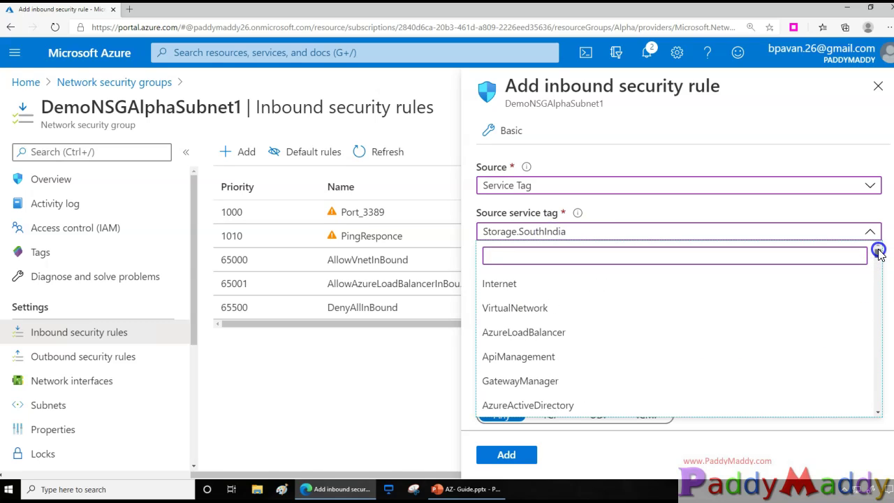
pyautogui.moveTo(879, 253); pyautogui.dragTo(869, 398)
# Switch to the AZ- Guide.pptx presentation in PowerPoint to view the virtual network diagram, and return to the Azure portal
pyautogui.click(464, 490)
pyautogui.click(464, 409)
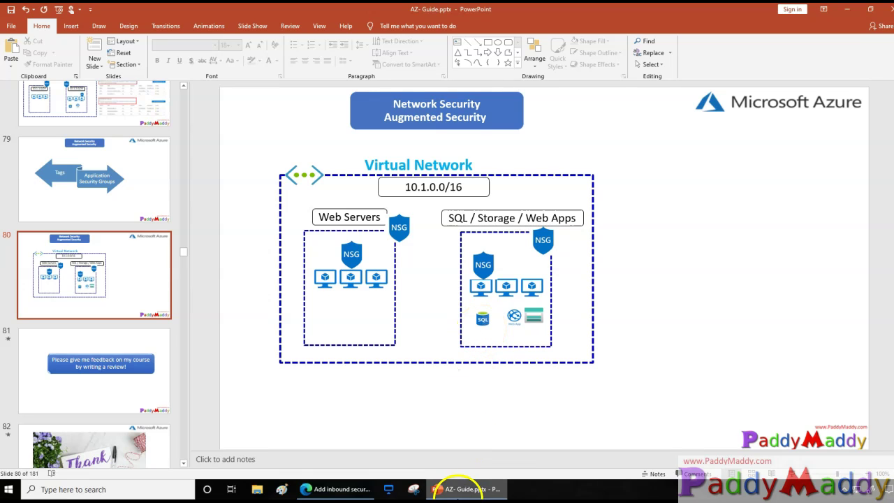
pyautogui.click(335, 489)
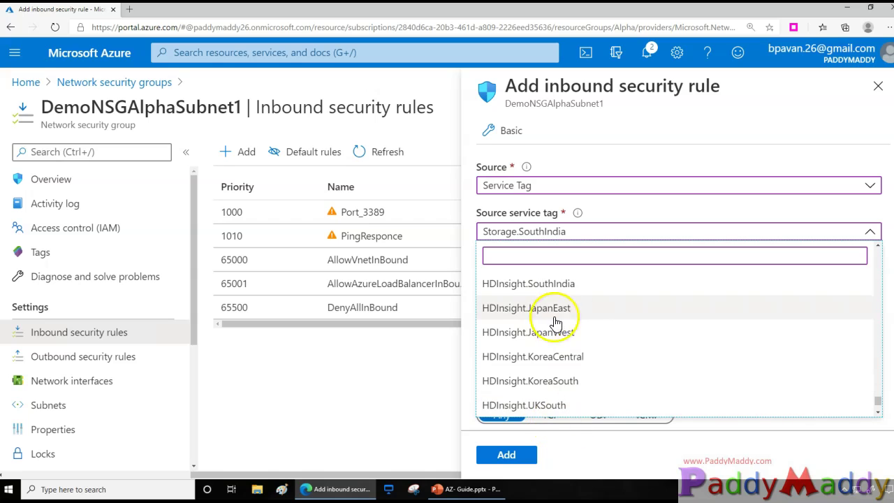
# Close the source service tag choices and discard the unsaved inbound security rule
pyautogui.click(627, 213)
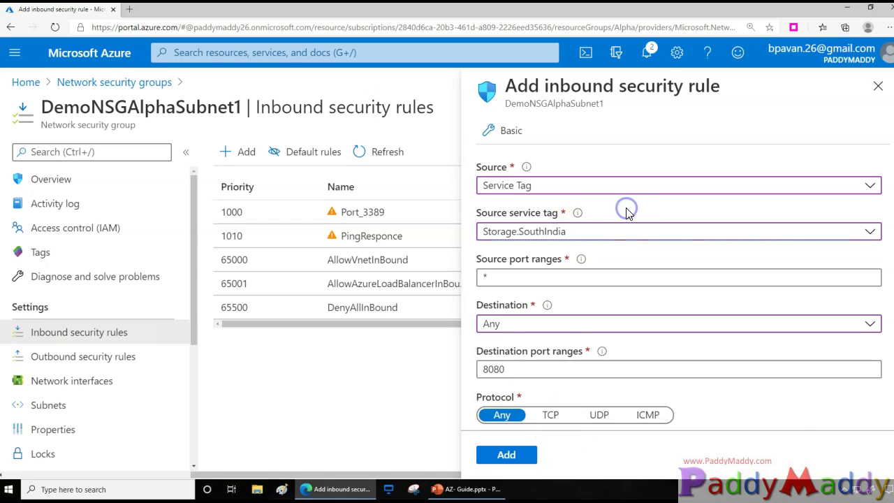
pyautogui.click(599, 263)
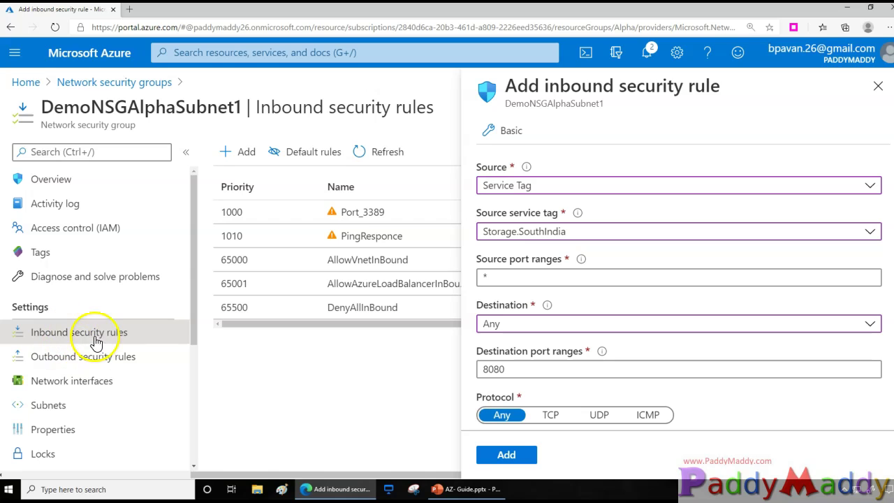
pyautogui.click(878, 85)
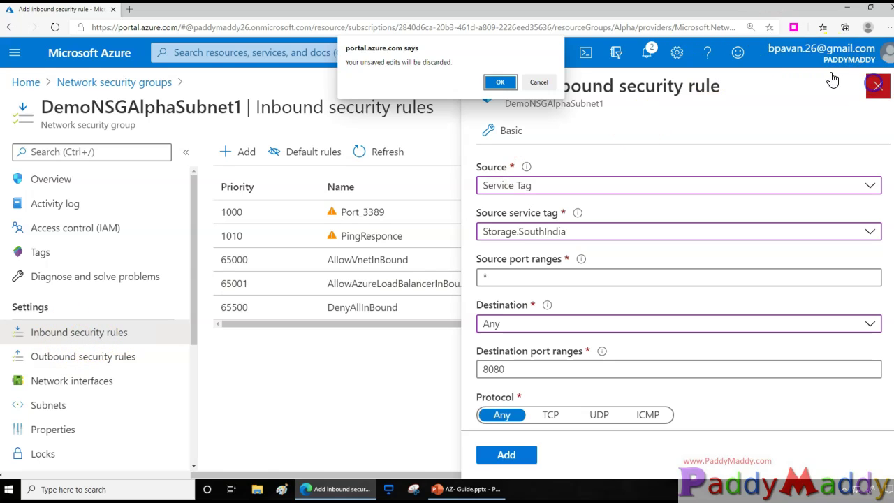
pyautogui.click(501, 82)
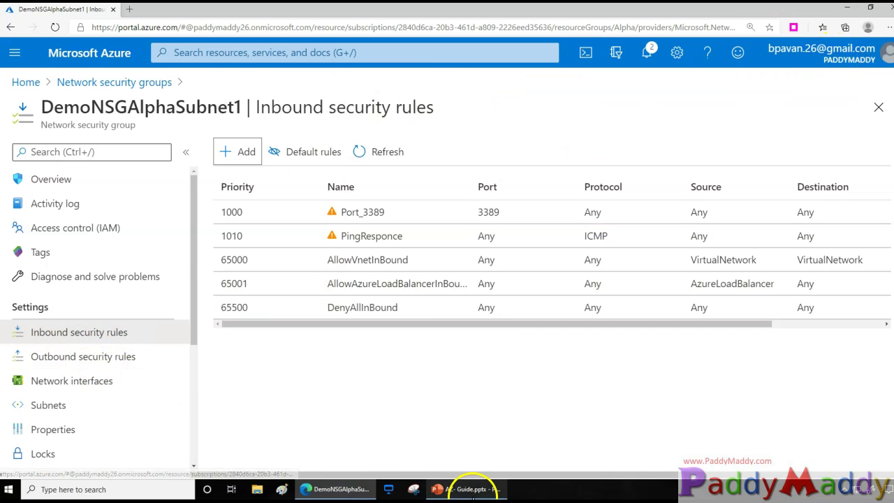
# Switch to the AZ- Guide.pptx presentation in PowerPoint to view the virtual network diagram again, and return to the Azure portal
pyautogui.click(473, 489)
pyautogui.click(331, 283)
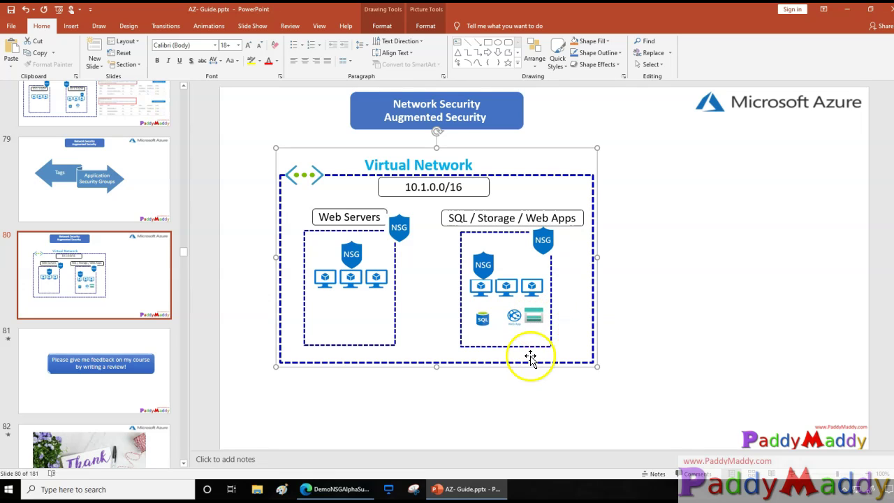
pyautogui.click(342, 489)
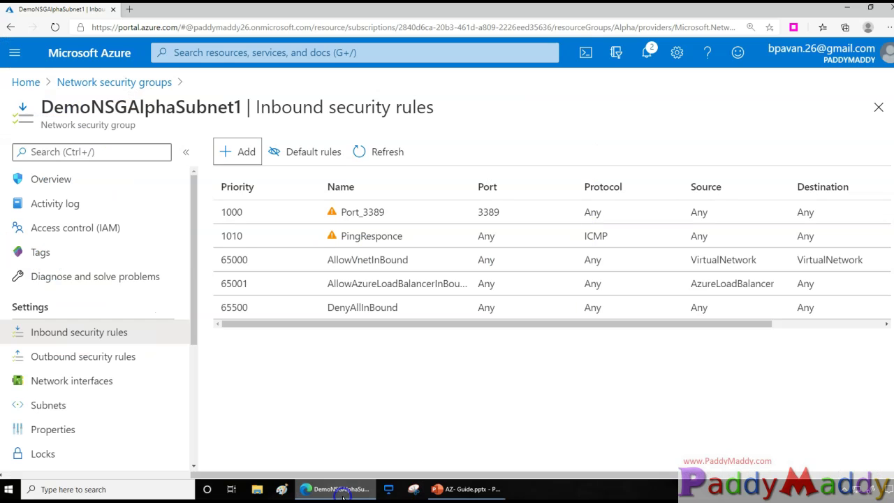
# Open the outbound security rules of DemoNSGAlphaSubnet1 and review the default rules across all columns, including their actions
pyautogui.click(53, 360)
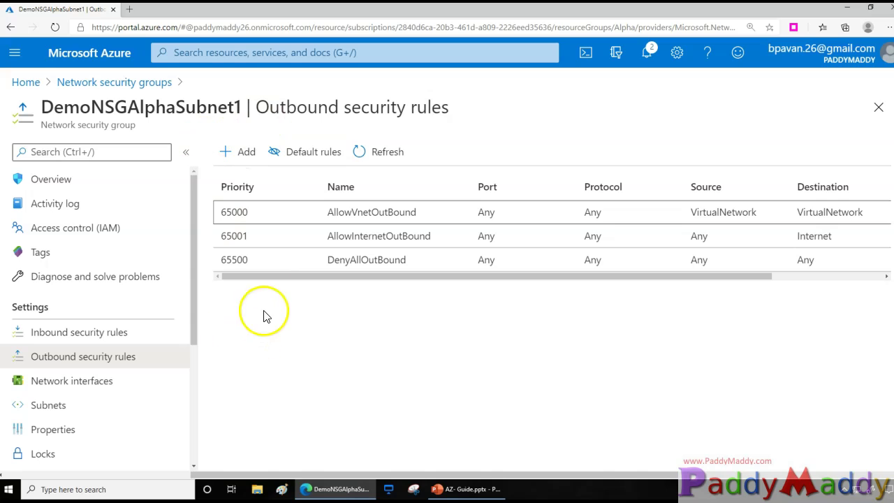
pyautogui.click(263, 279)
pyautogui.moveTo(263, 279); pyautogui.dragTo(531, 268)
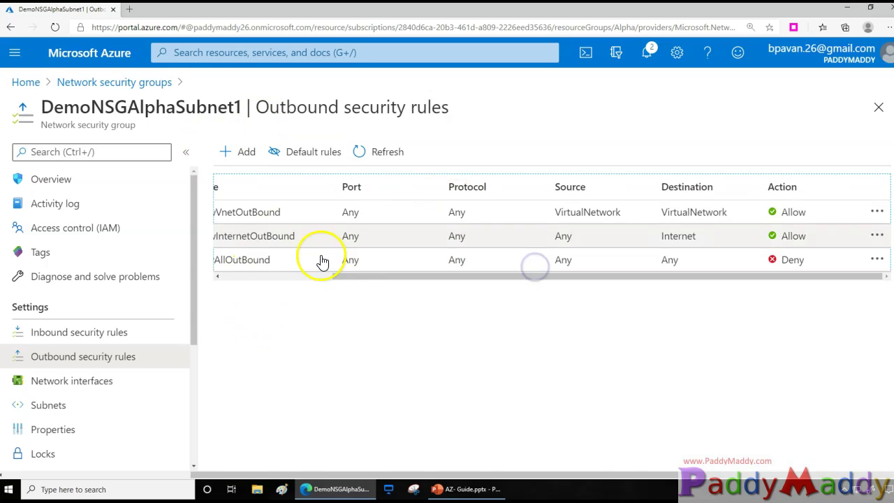
pyautogui.moveTo(755, 278); pyautogui.dragTo(417, 314)
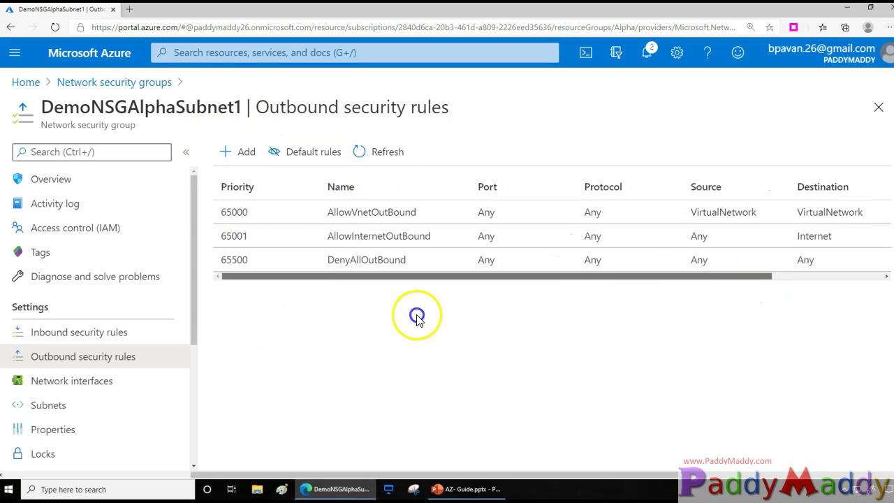
# Set the destination of the outbound Blocking rule to the Internet service tag
pyautogui.click(233, 155)
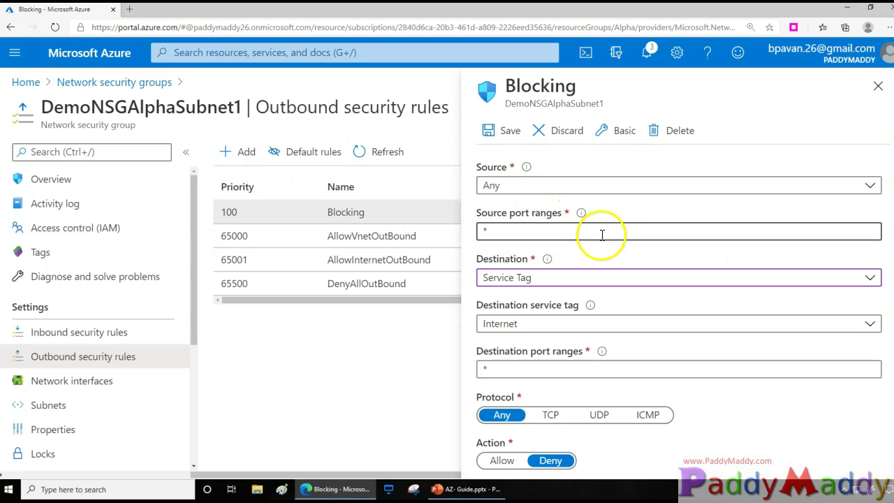
pyautogui.click(526, 279)
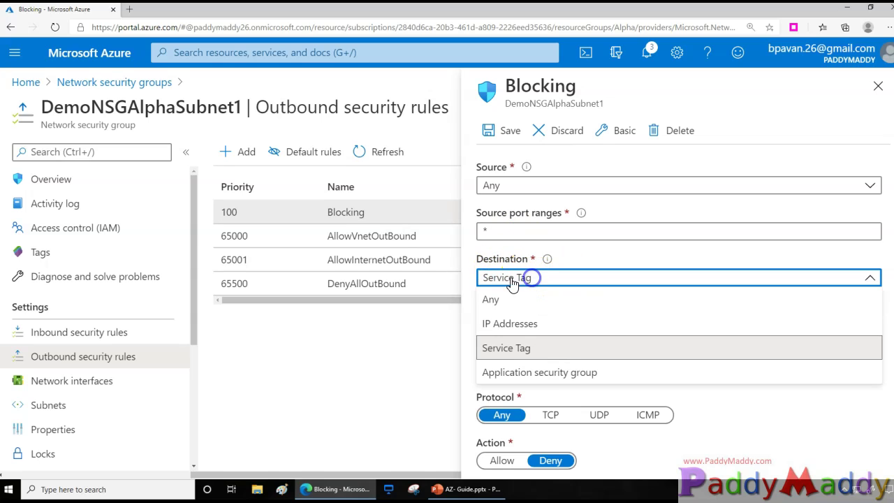
pyautogui.click(506, 349)
pyautogui.click(519, 330)
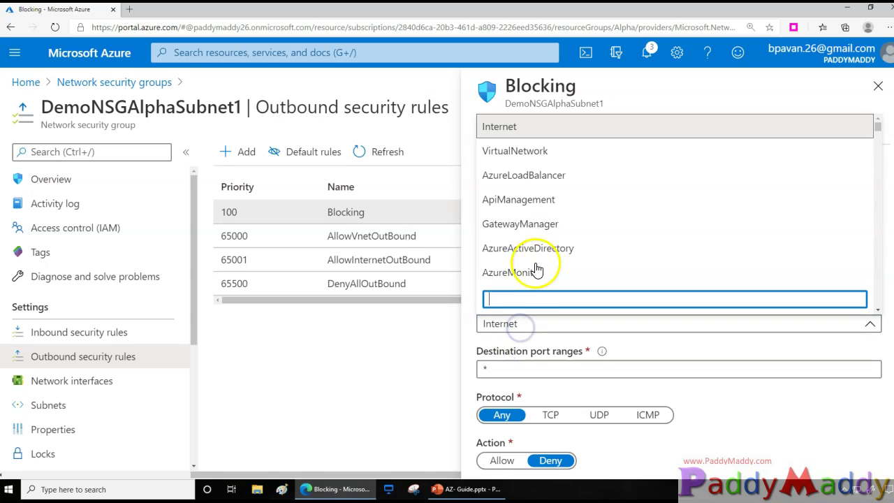
pyautogui.click(502, 130)
# Check the Blocking rule's port range, protocol, action and priority, save the rule and close its settings
pyautogui.click(530, 370)
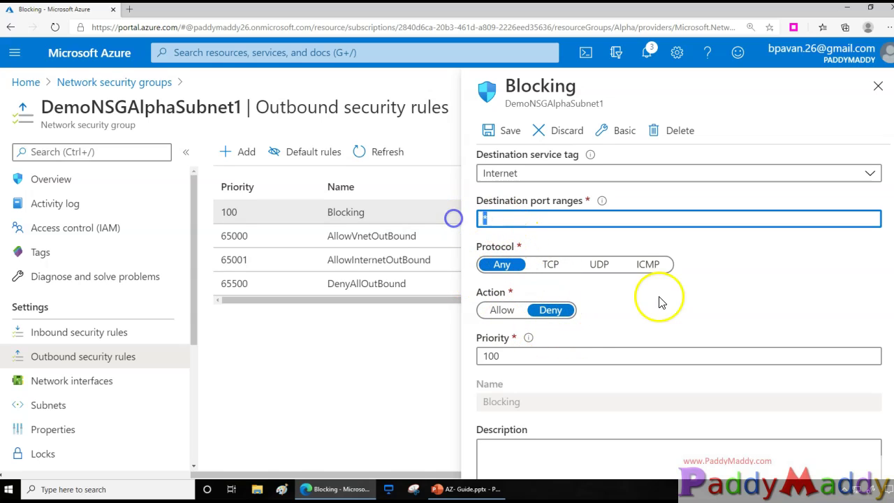
pyautogui.scroll(2, 660, 302)
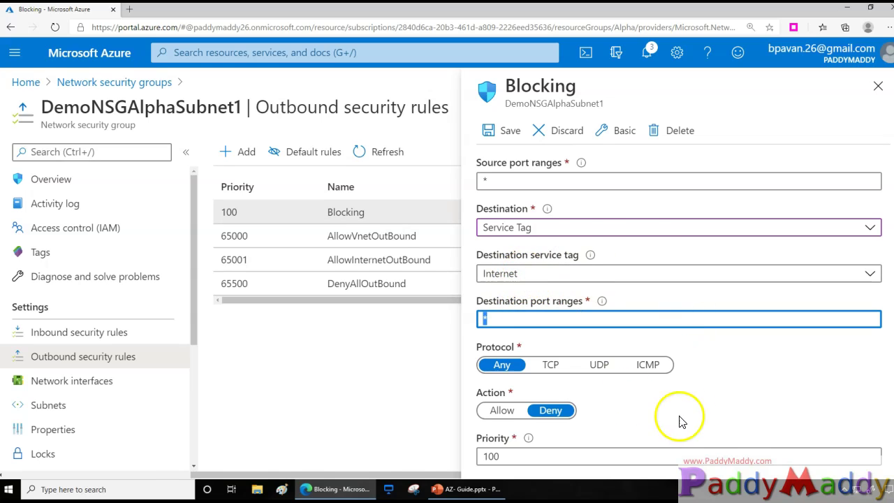
pyautogui.scroll(-2, 688, 412)
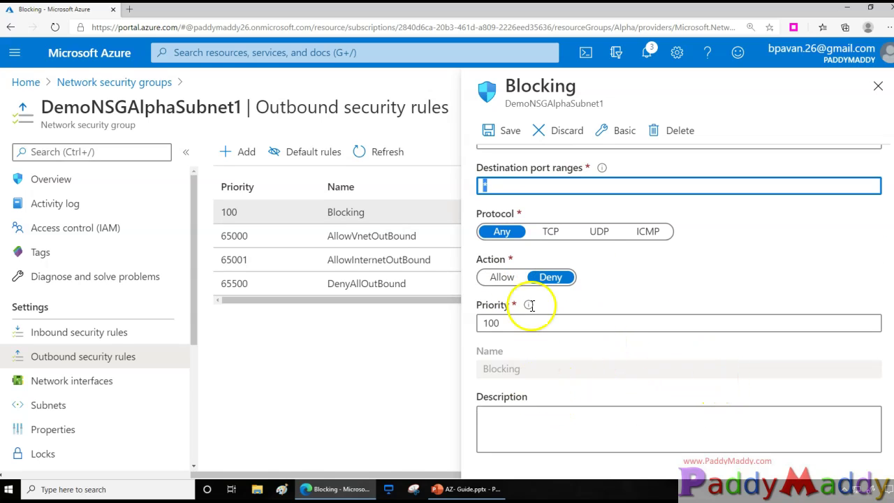
pyautogui.click(499, 130)
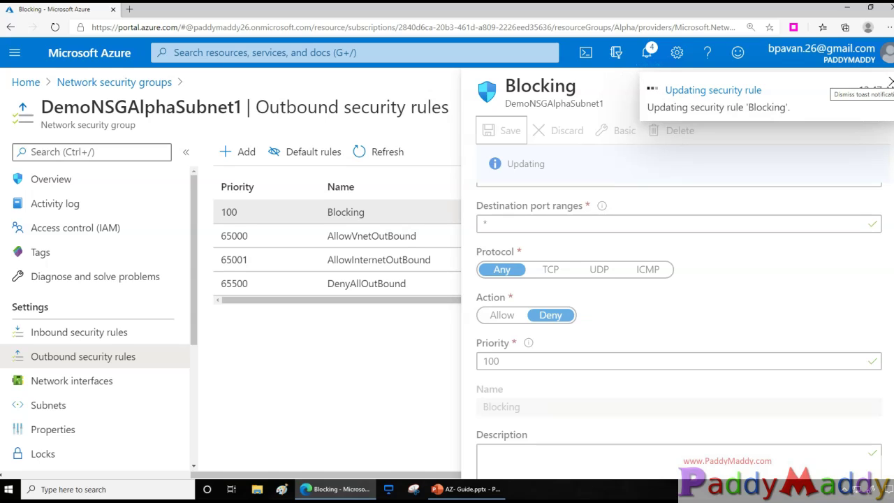
pyautogui.click(890, 82)
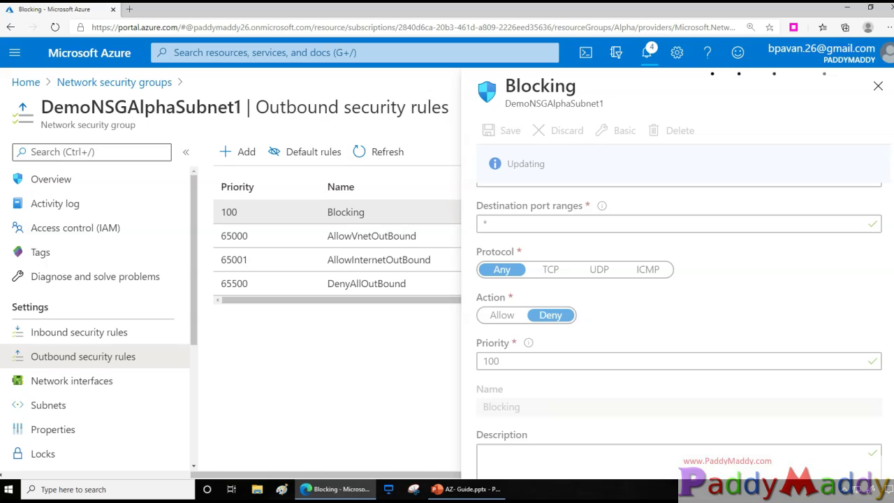
pyautogui.click(878, 93)
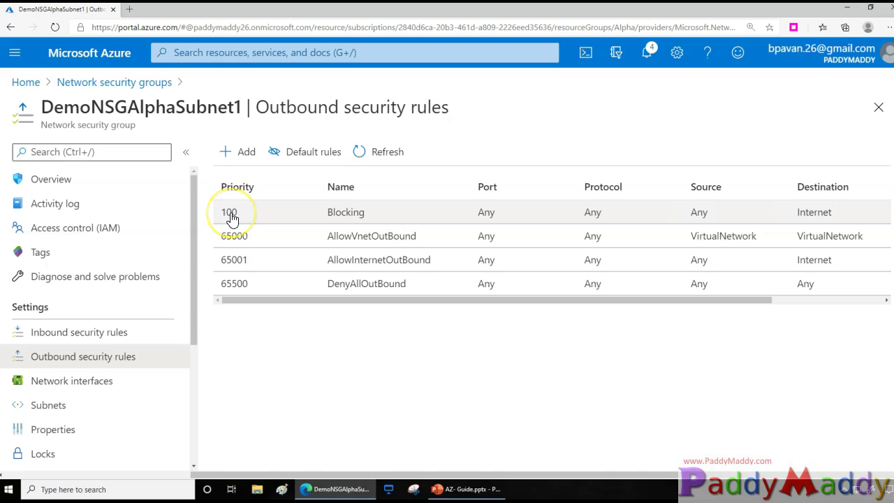
# Start a new outbound security rule and set its source to VirtualNetwork
pyautogui.click(240, 151)
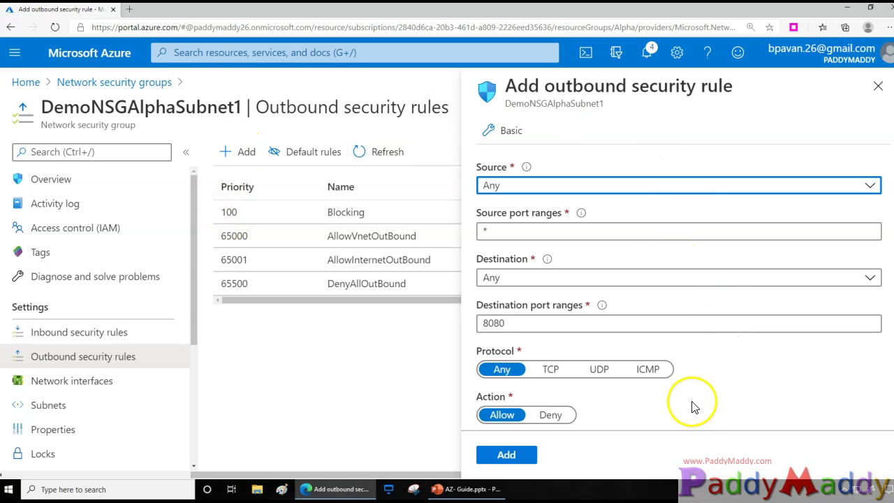
pyautogui.click(518, 187)
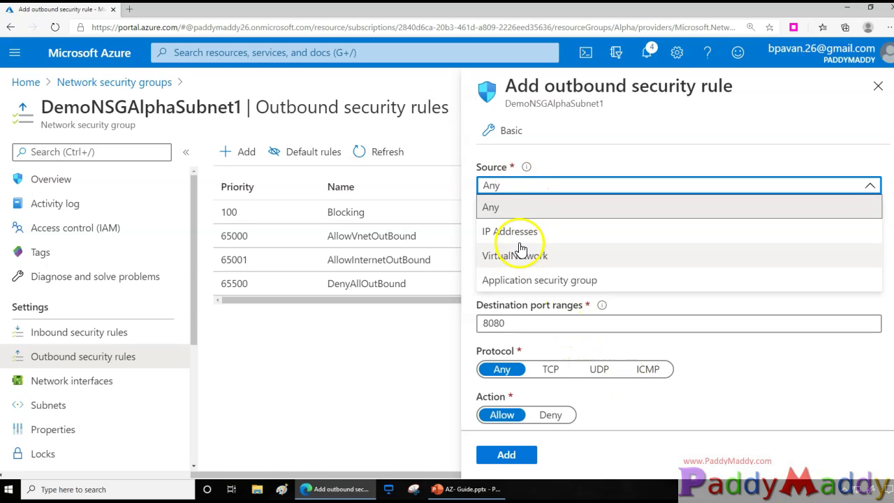
pyautogui.click(495, 209)
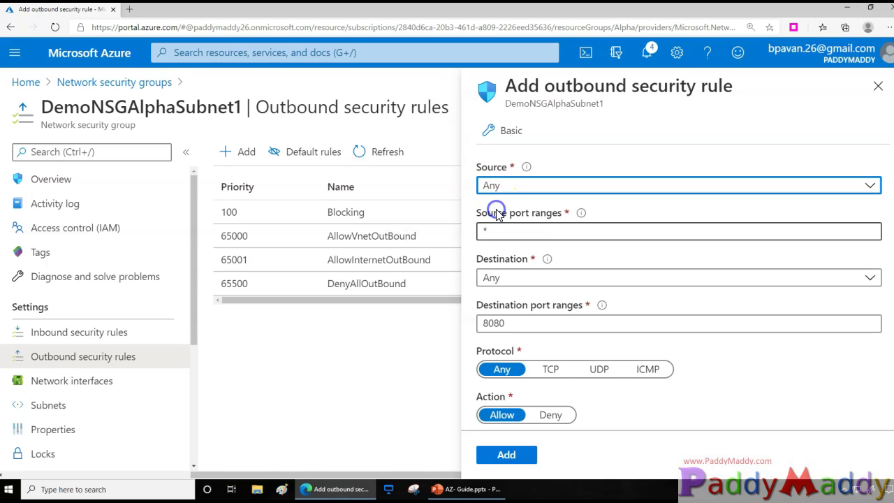
pyautogui.click(504, 190)
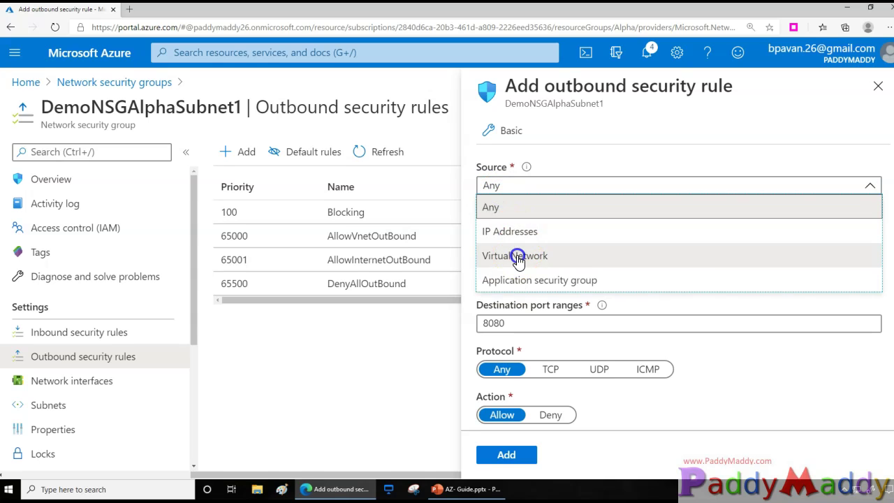
pyautogui.click(517, 256)
pyautogui.click(538, 232)
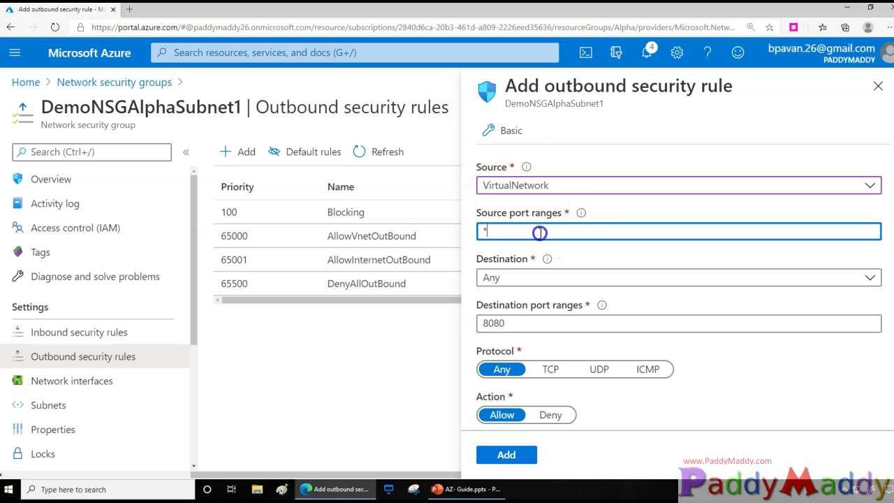
# Set the new outbound rule's destination to Service Tag, look through the Storage and Sql tags, and choose Storage.SouthIndia
pyautogui.click(524, 277)
pyautogui.click(515, 348)
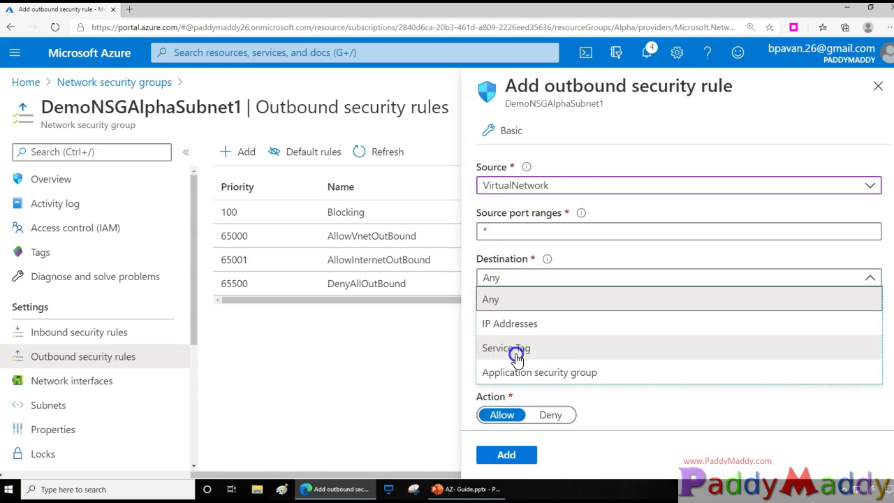
pyautogui.click(520, 322)
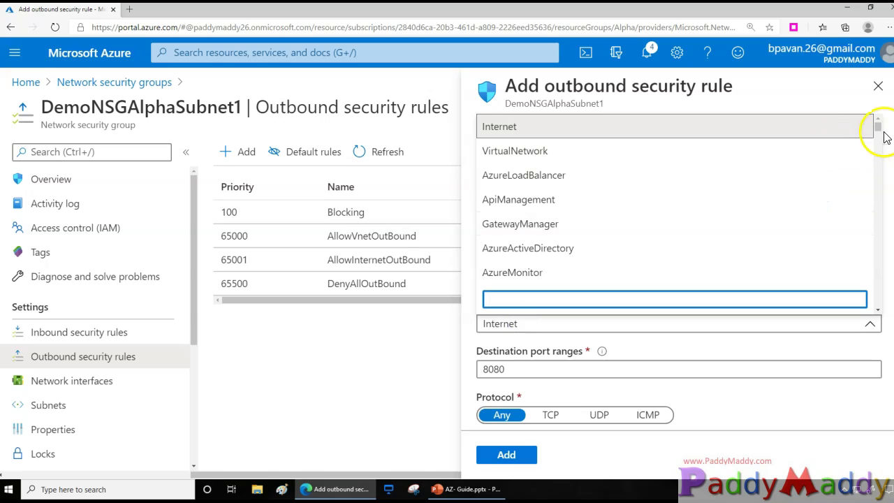
pyautogui.moveTo(879, 131); pyautogui.dragTo(867, 160)
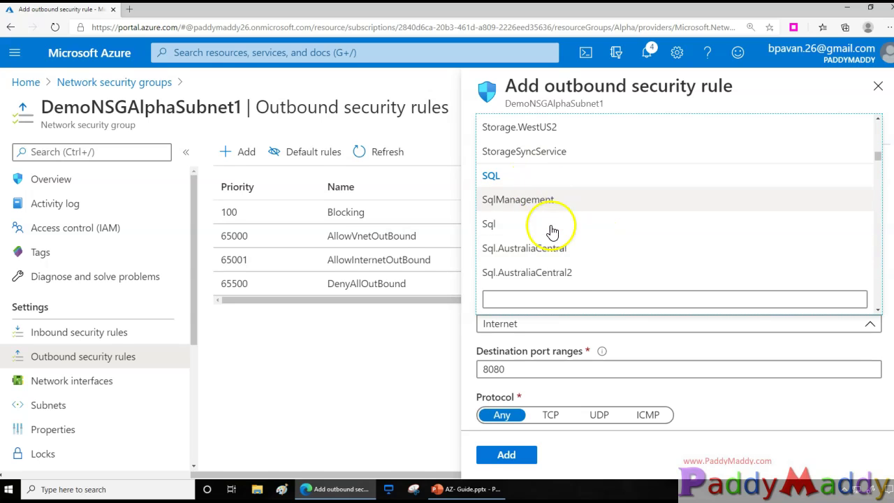
pyautogui.scroll(-3, 559, 242)
pyautogui.scroll(-5, 543, 231)
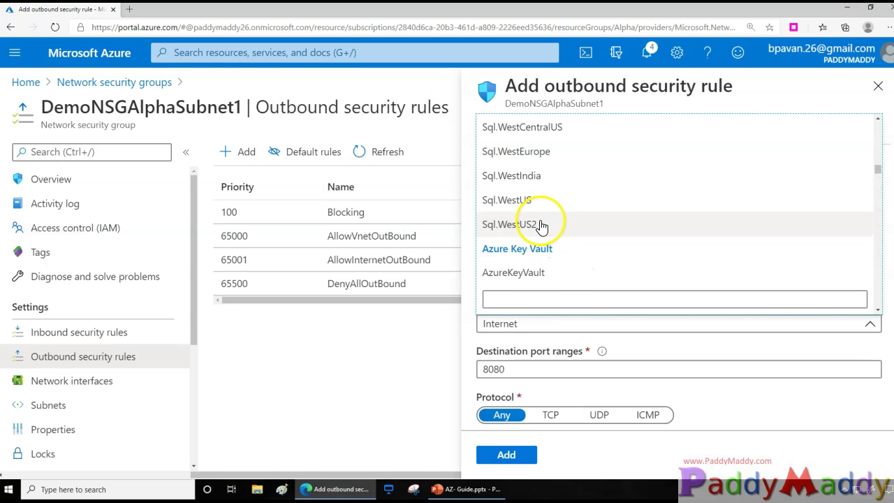
pyautogui.scroll(5, 539, 226)
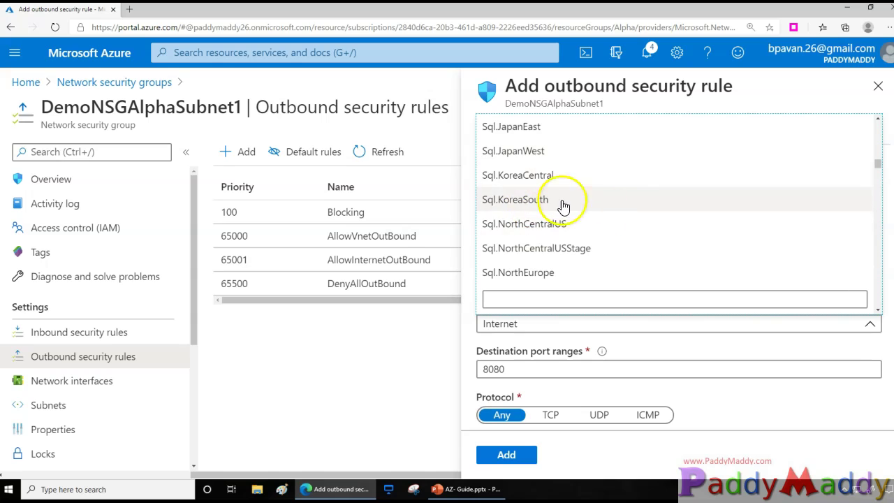
pyautogui.scroll(6, 594, 223)
pyautogui.scroll(10, 620, 236)
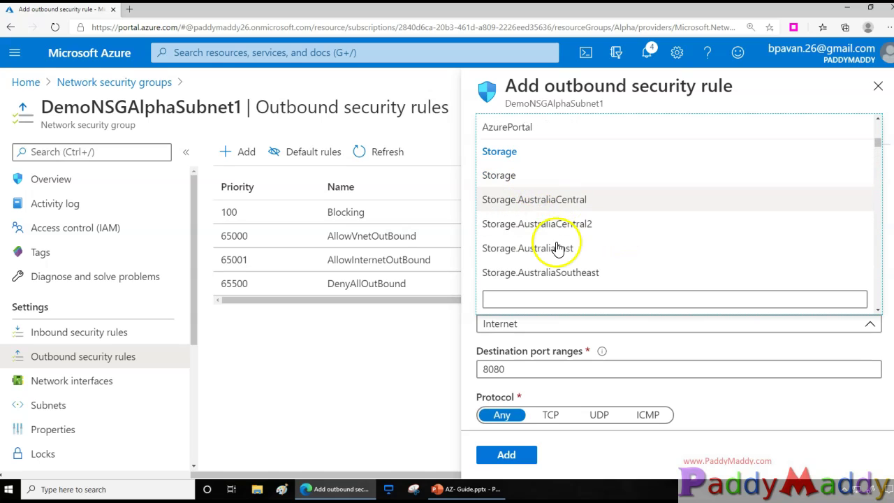
pyautogui.scroll(-2, 559, 256)
pyautogui.scroll(-3, 579, 263)
pyautogui.scroll(-5, 646, 250)
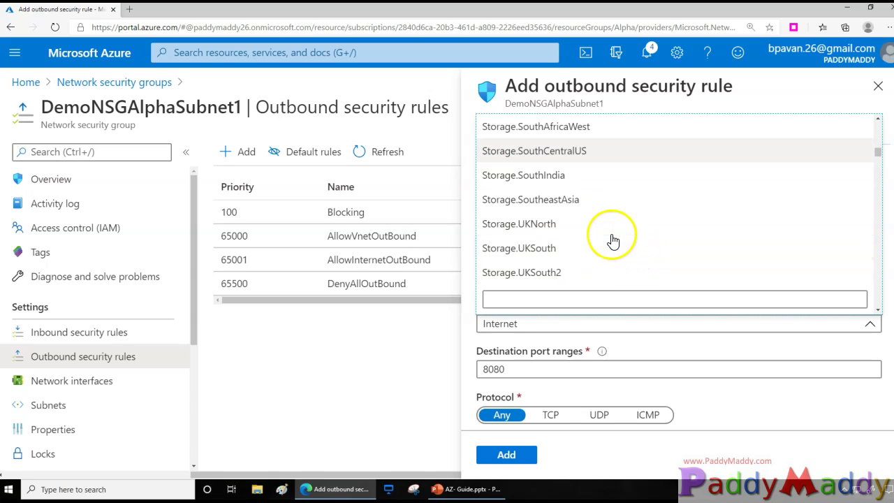
pyautogui.click(533, 179)
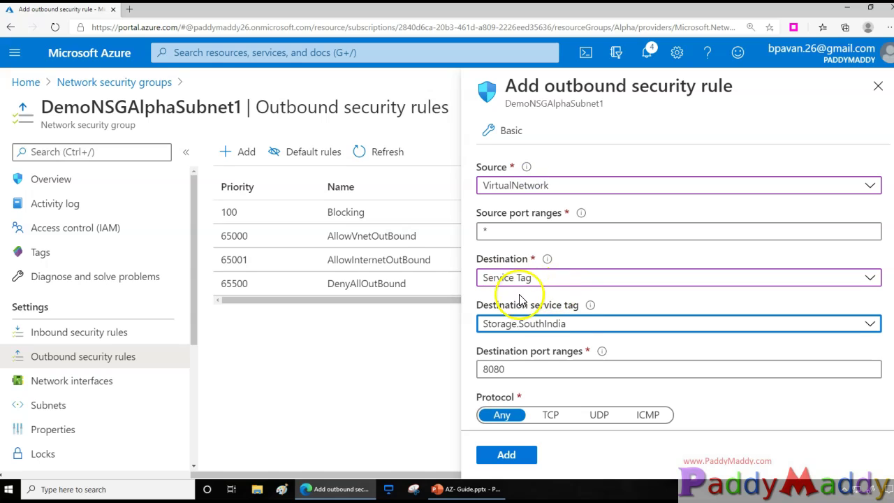
# Set the new outbound rule's destination port ranges to * and its priority to 101
pyautogui.moveTo(515, 369); pyautogui.dragTo(464, 376)
pyautogui.scroll(-1, 597, 374)
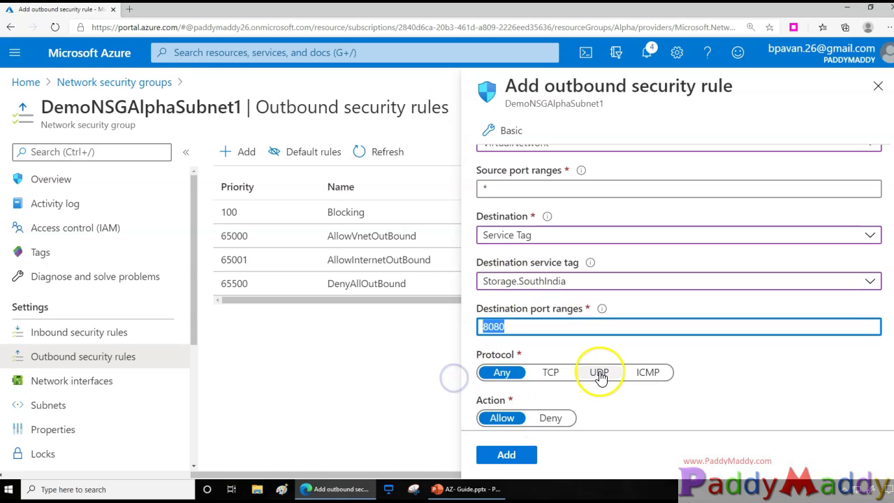
pyautogui.scroll(-2, 647, 349)
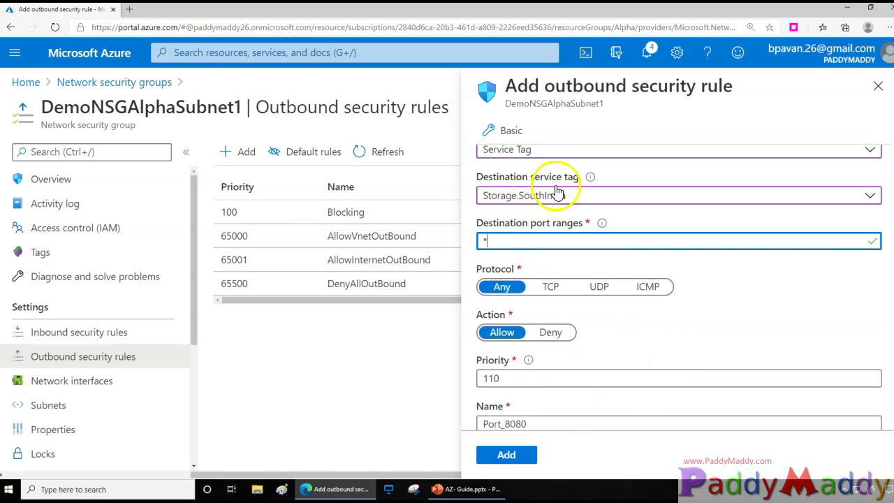
pyautogui.scroll(-2, 548, 391)
pyautogui.doubleClick(493, 293)
pyautogui.write('101')
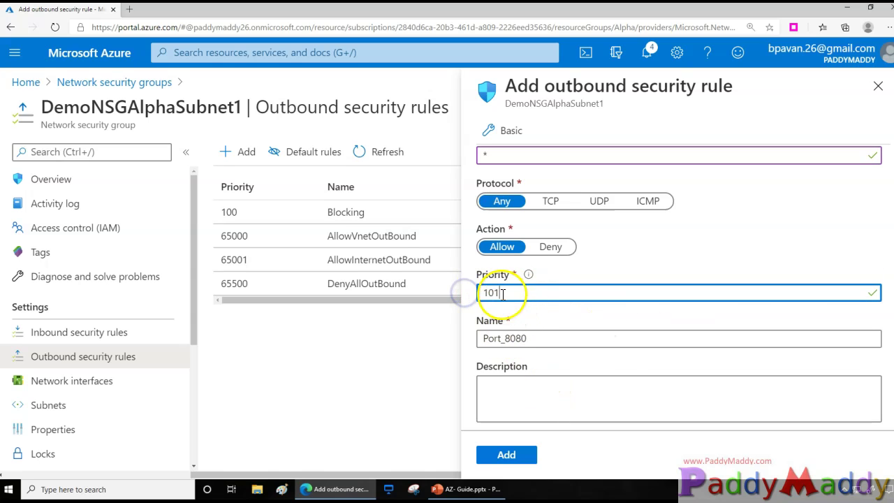
# Name the outbound rule Storgae_SouthIndiaAllow, create it, and check its settings from the refreshed rule list
pyautogui.moveTo(543, 335); pyautogui.dragTo(484, 334)
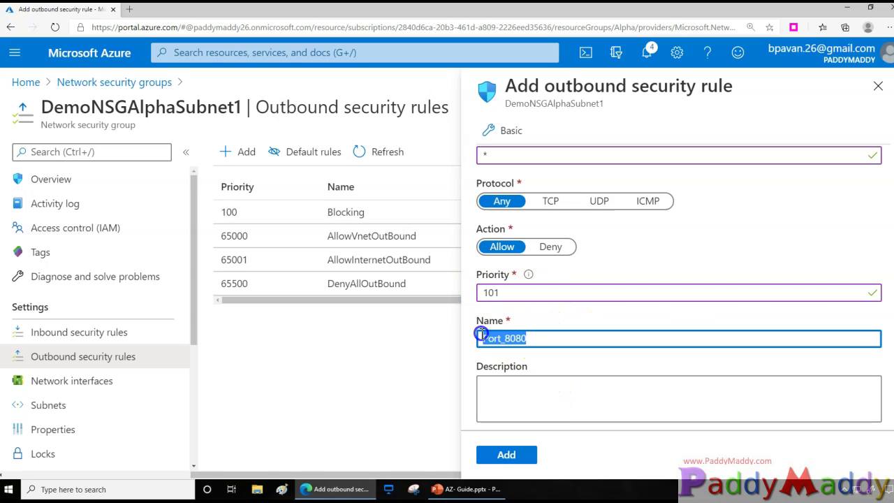
pyautogui.write('Storgae_SouthIndiaAllow')
pyautogui.click(483, 459)
pyautogui.click(498, 455)
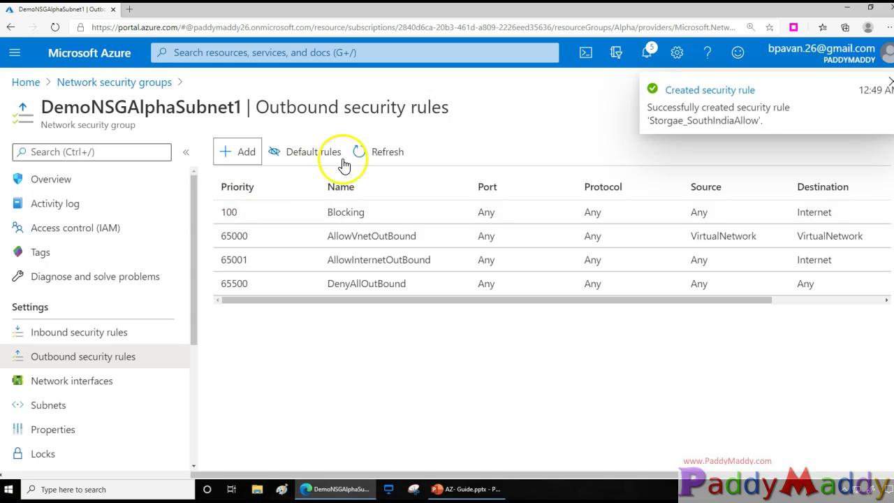
pyautogui.click(377, 152)
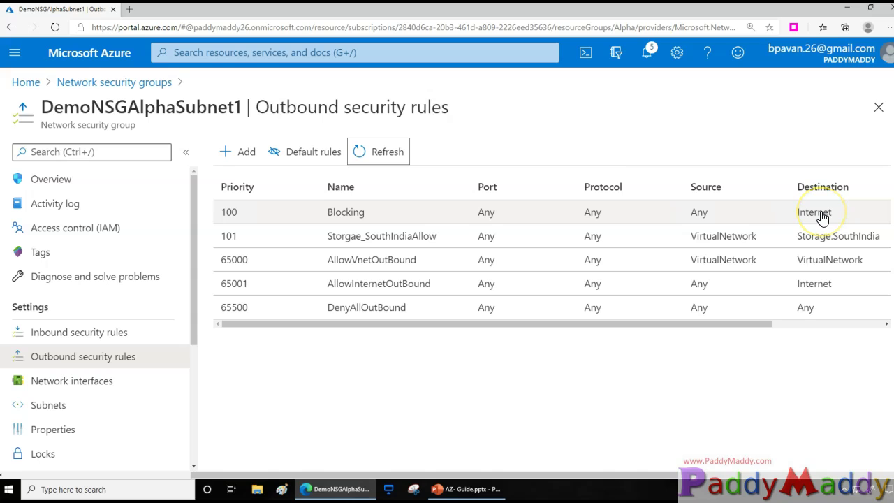
pyautogui.click(235, 244)
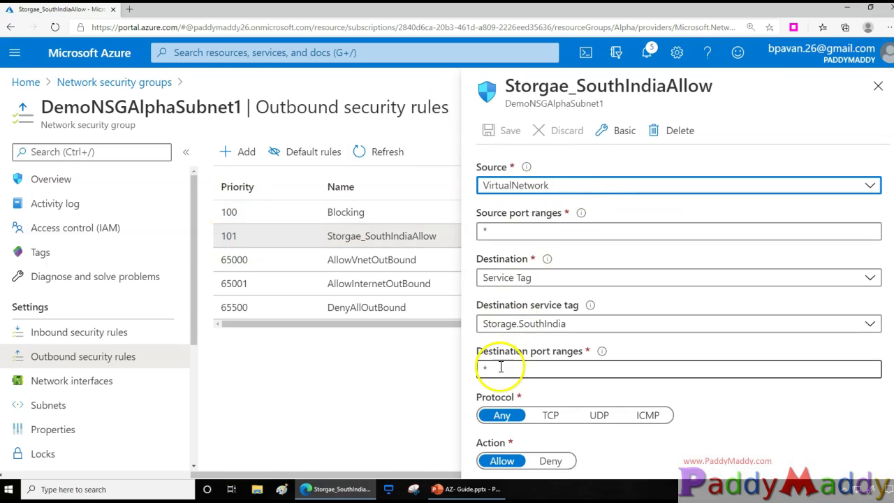
pyautogui.click(878, 85)
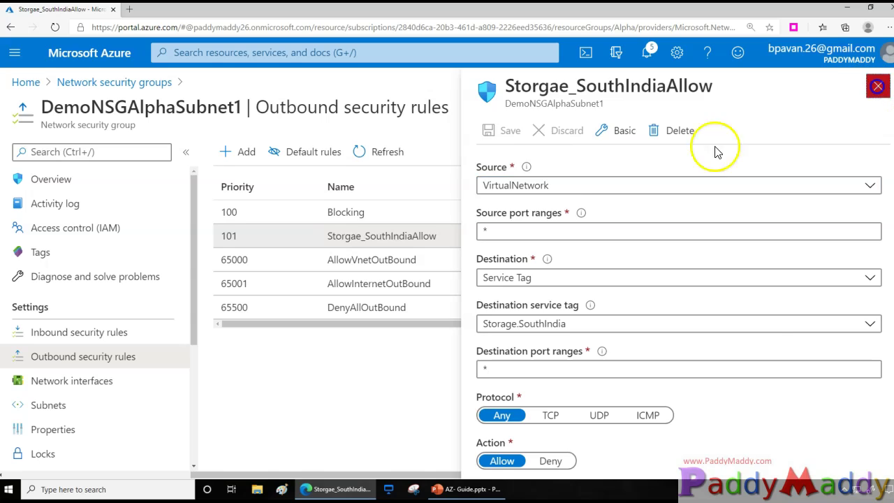
# Set the Blocking rule's priority to 102, save the change and close the rule's settings
pyautogui.click(237, 215)
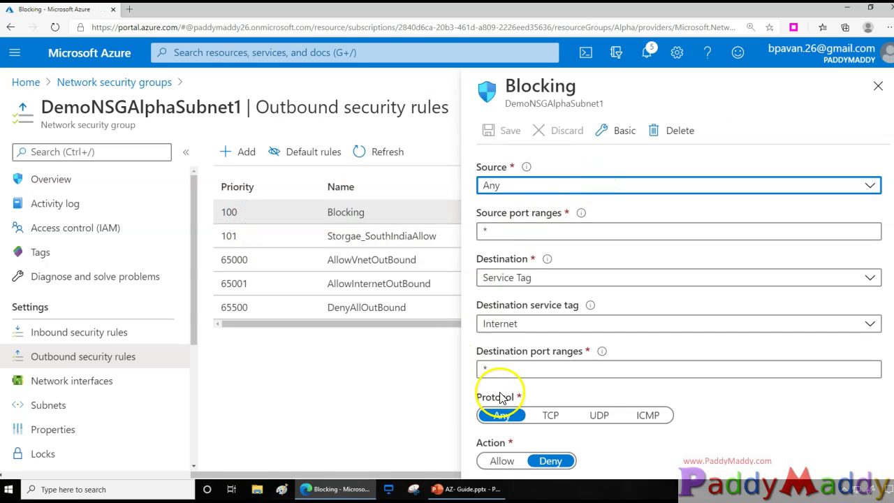
pyautogui.scroll(-3, 521, 397)
pyautogui.click(514, 322)
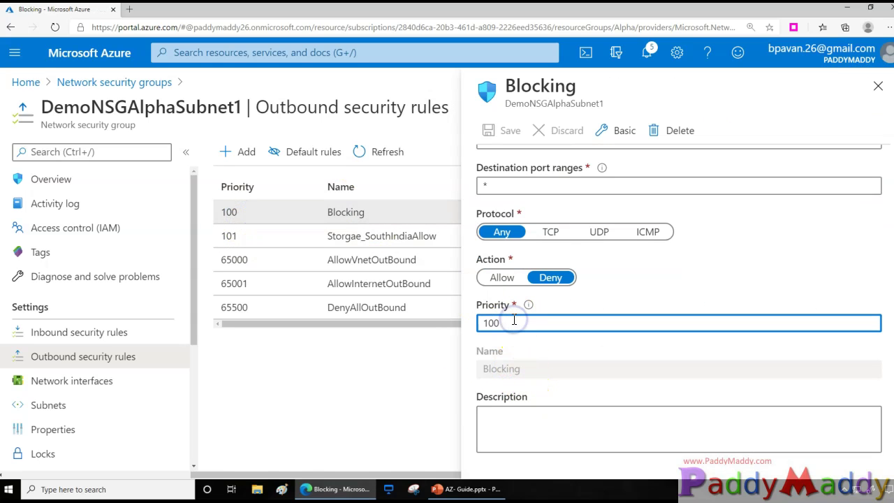
pyautogui.click(506, 131)
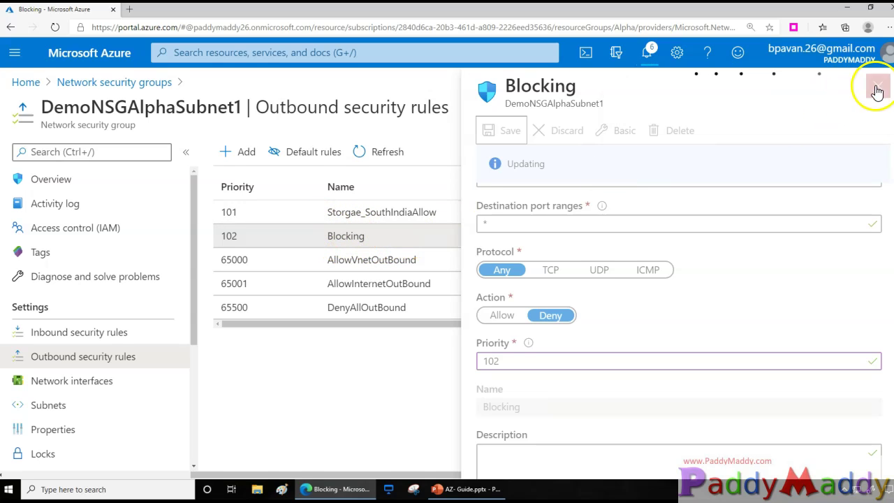
pyautogui.click(335, 212)
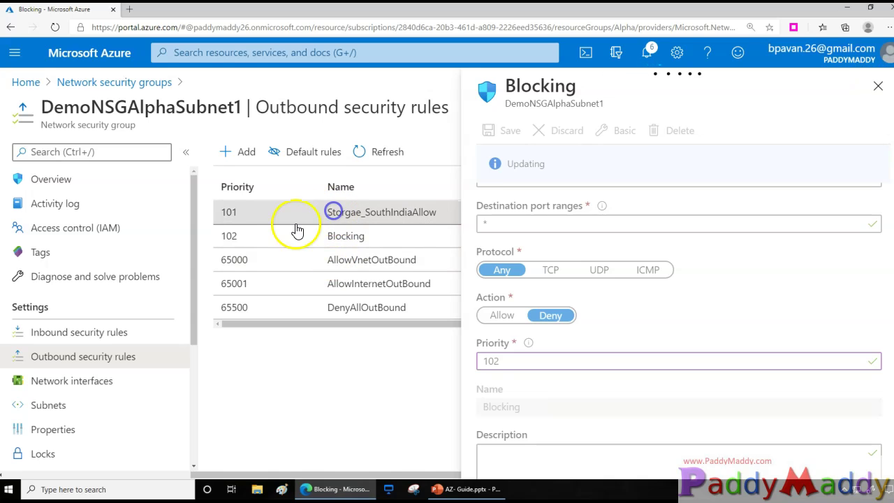
pyautogui.click(884, 85)
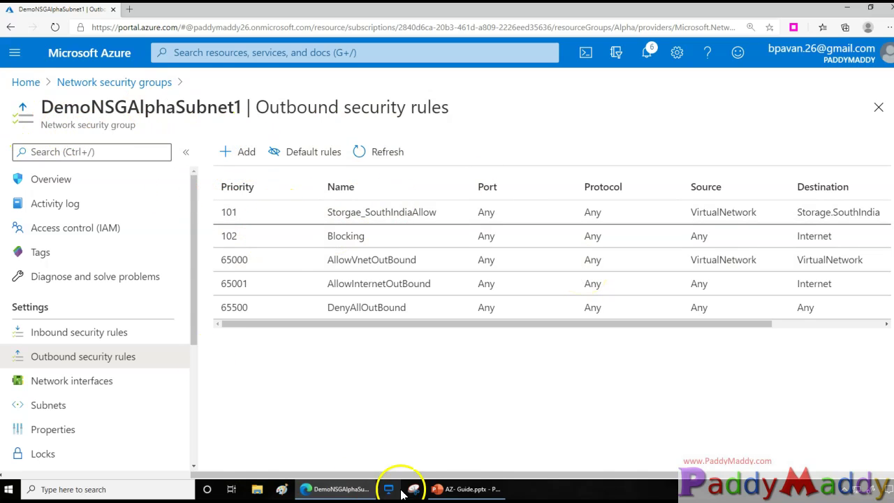
# Look at the security group's network interface and subnet associations
pyautogui.click(88, 375)
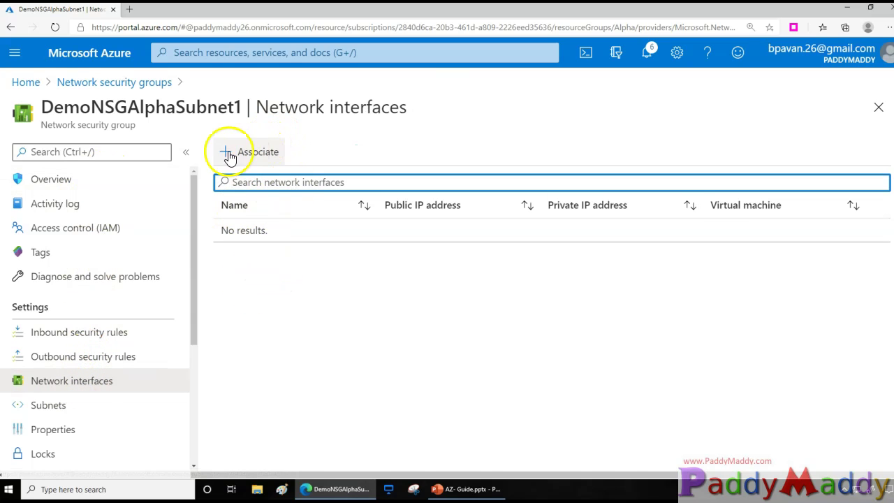
pyautogui.click(74, 405)
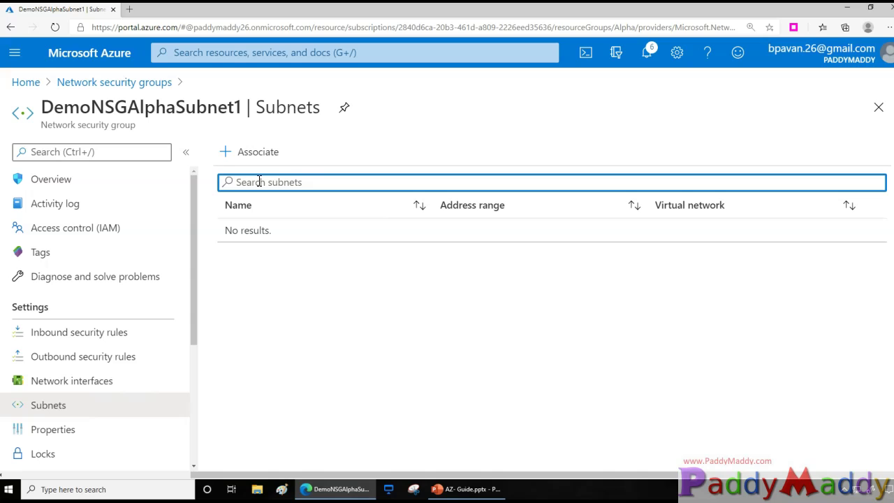
pyautogui.click(42, 382)
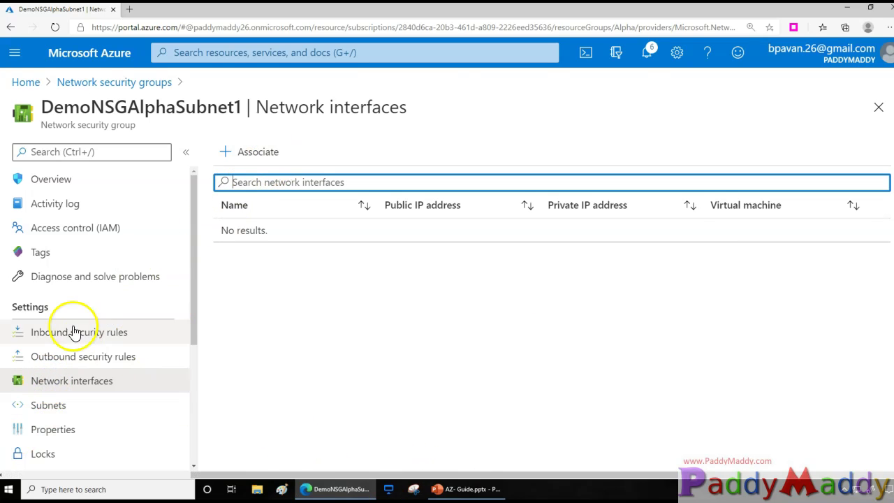
# Review the outbound security rules, comparing the destinations of the Blocking and Storgae_SouthIndiaAllow rules
pyautogui.click(70, 358)
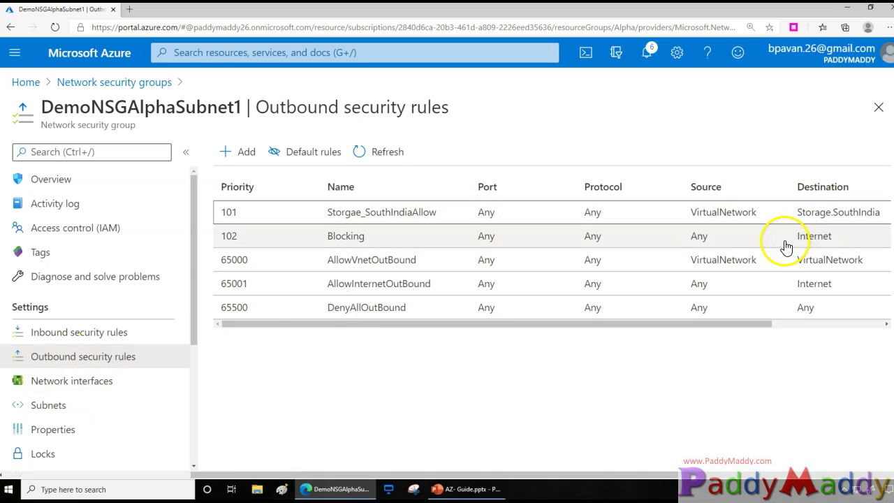
pyautogui.doubleClick(809, 238)
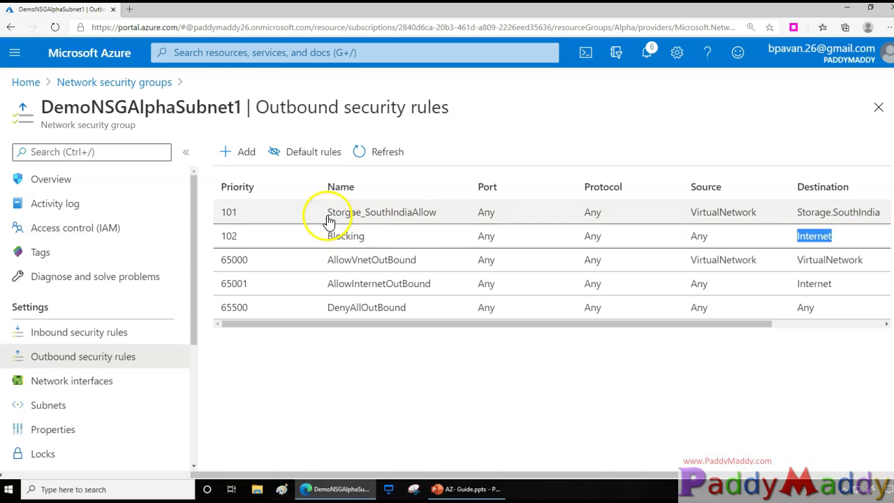
pyautogui.moveTo(327, 214); pyautogui.dragTo(392, 216)
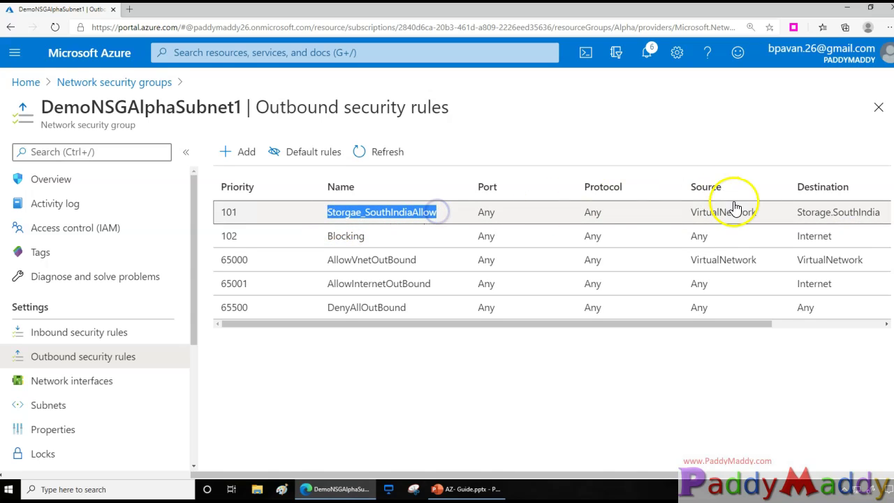
pyautogui.moveTo(798, 213); pyautogui.dragTo(871, 213)
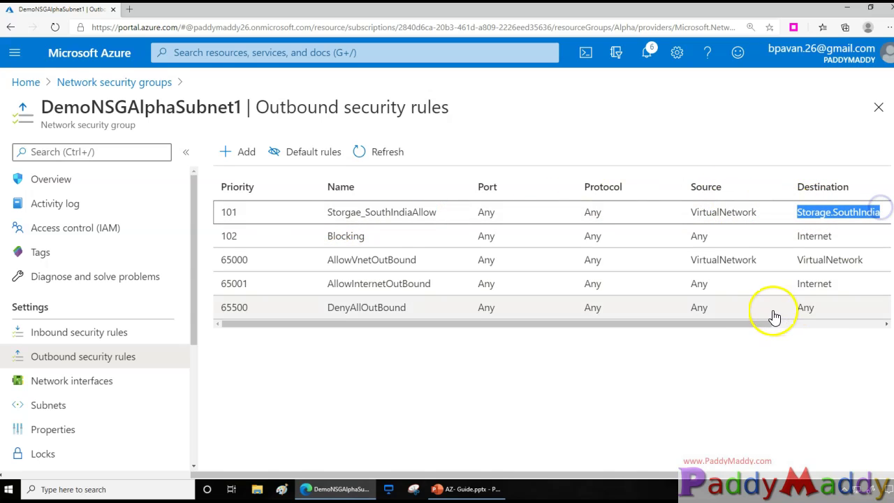
pyautogui.moveTo(771, 324); pyautogui.dragTo(818, 321)
pyautogui.moveTo(754, 330); pyautogui.dragTo(554, 347)
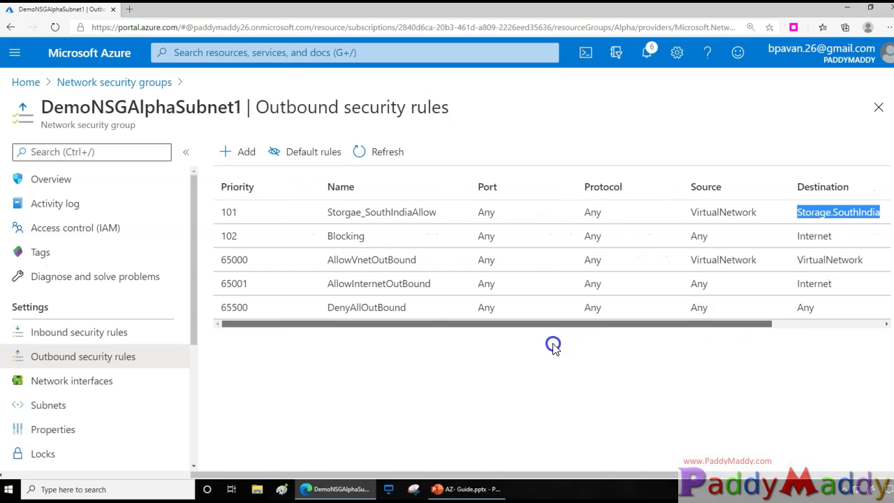